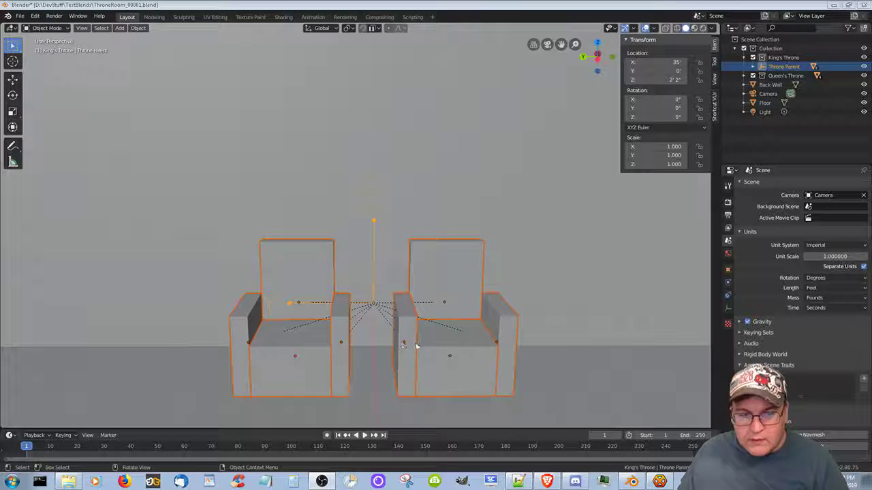
Select the right chair's seat, both arms and back and slide them about 8.8 inches along Y beside the first chair.
click(343, 342)
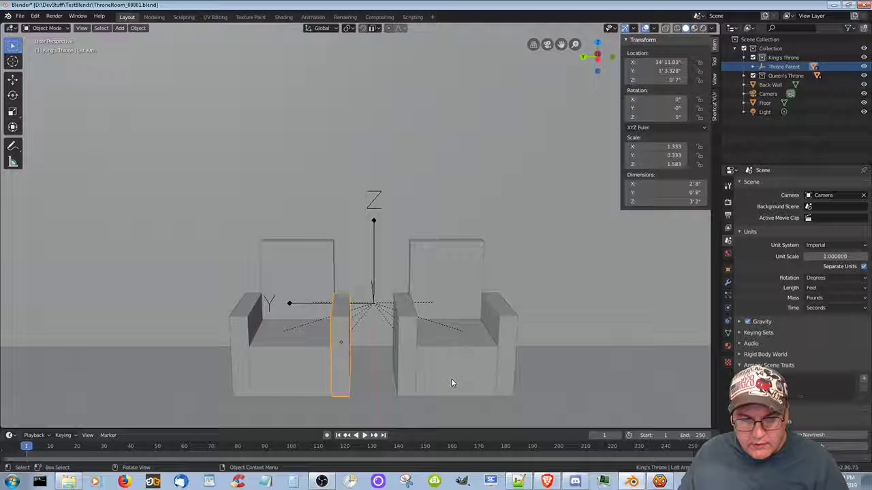
click(452, 382)
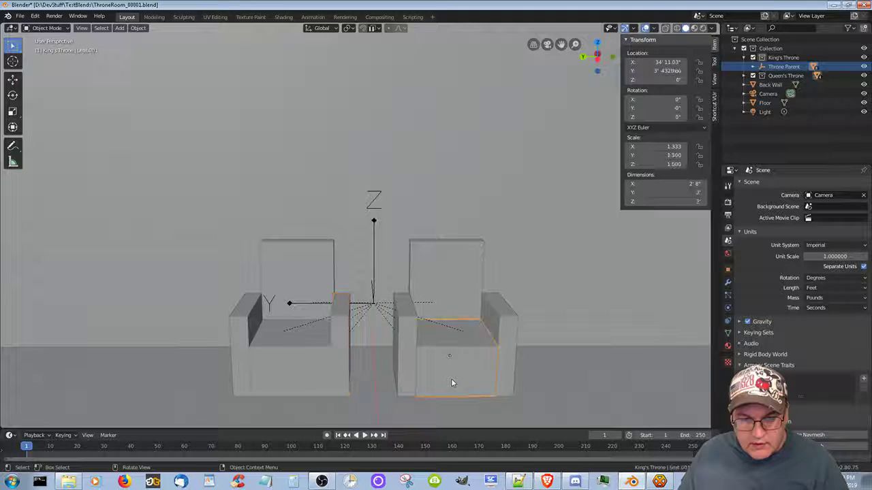
shift+click(408, 371)
shift+click(448, 291)
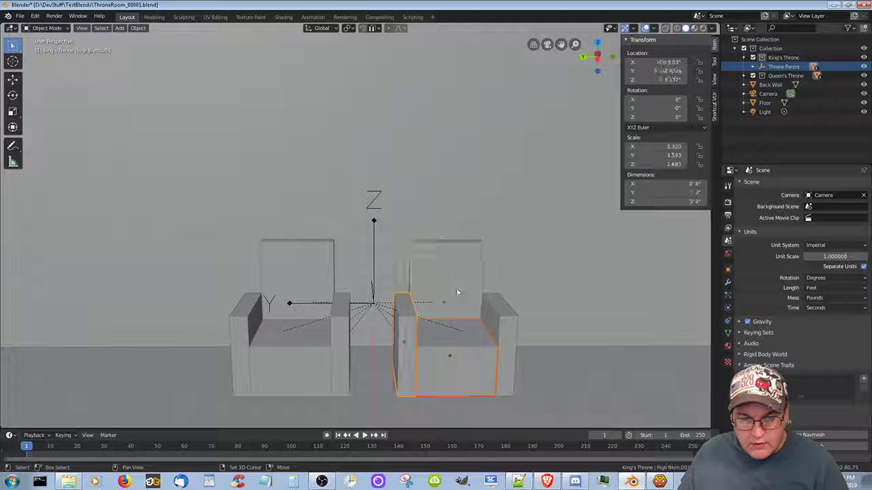
shift+click(502, 317)
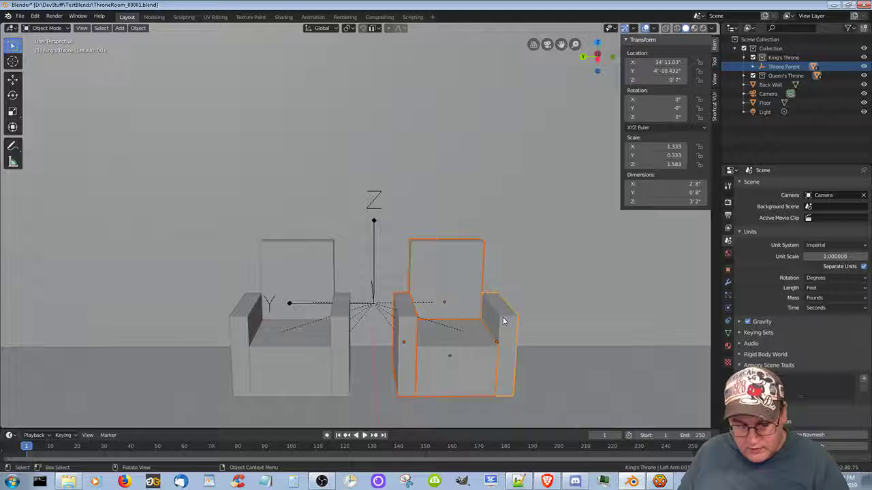
key(g)
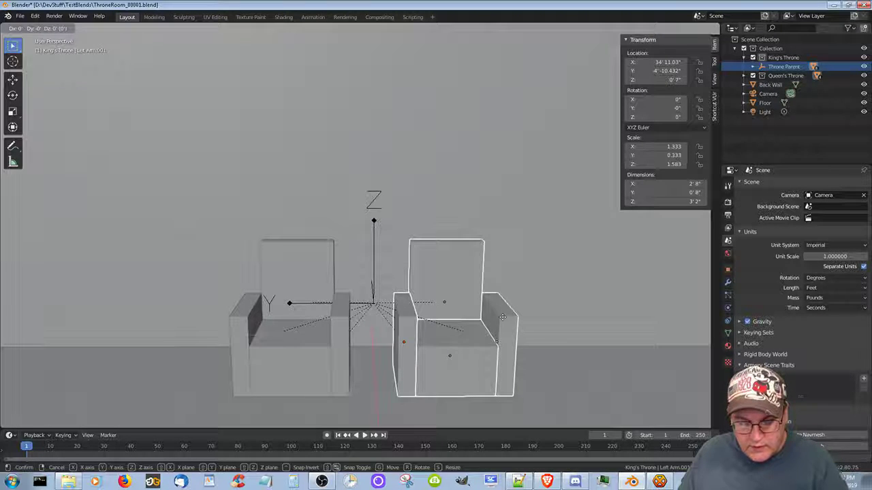
key(y)
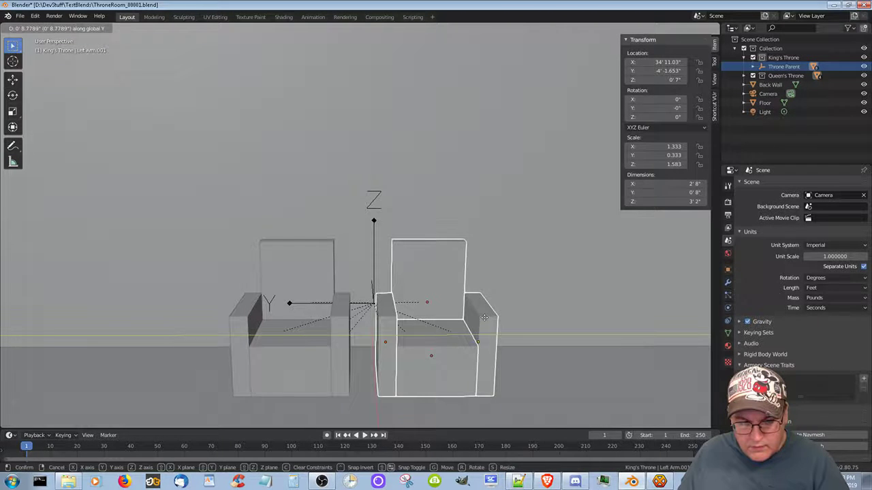
click(485, 320)
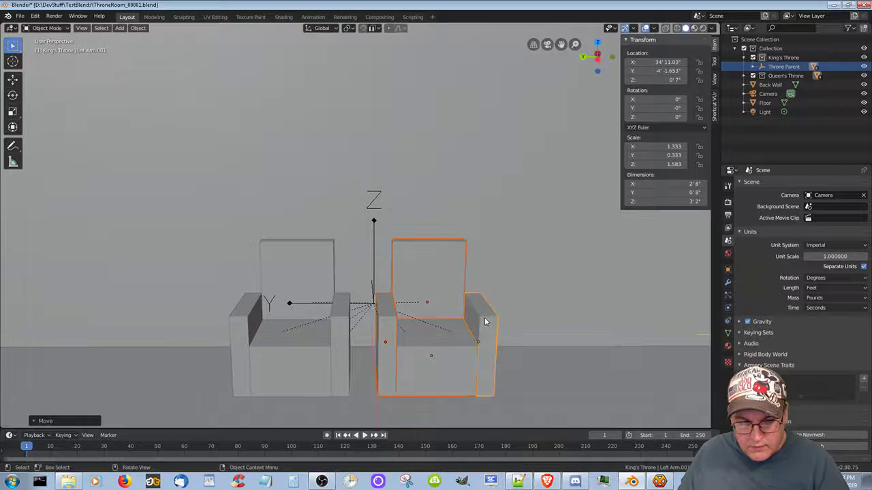
Select the left chair's inner arm, seat, outer arm and back and move them along Y flush with the right chair.
click(341, 336)
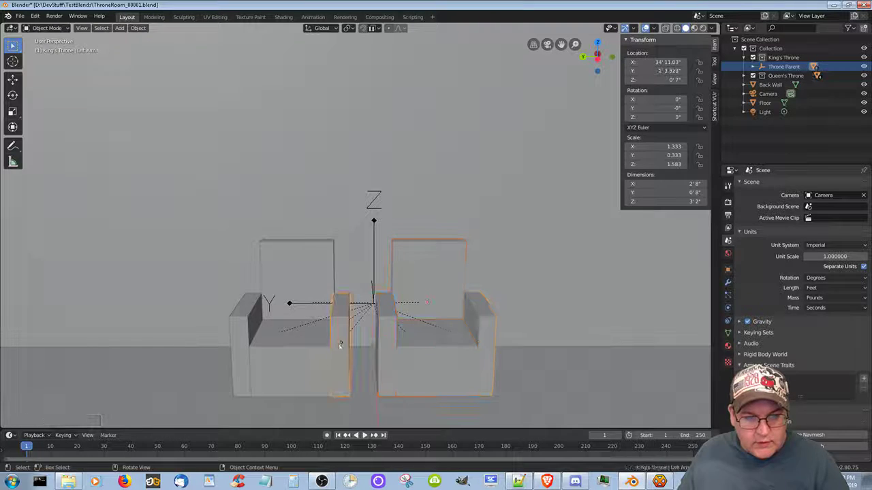
shift+click(297, 371)
shift+click(246, 333)
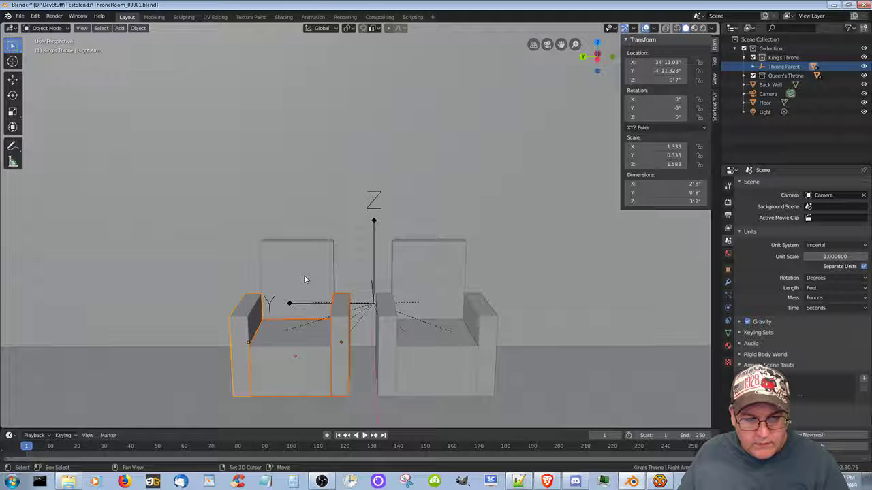
shift+click(305, 279)
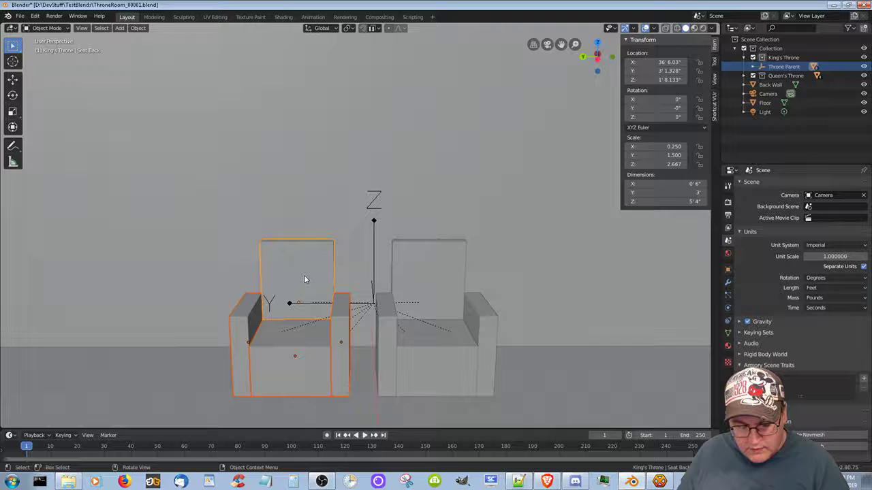
key(g)
key(y)
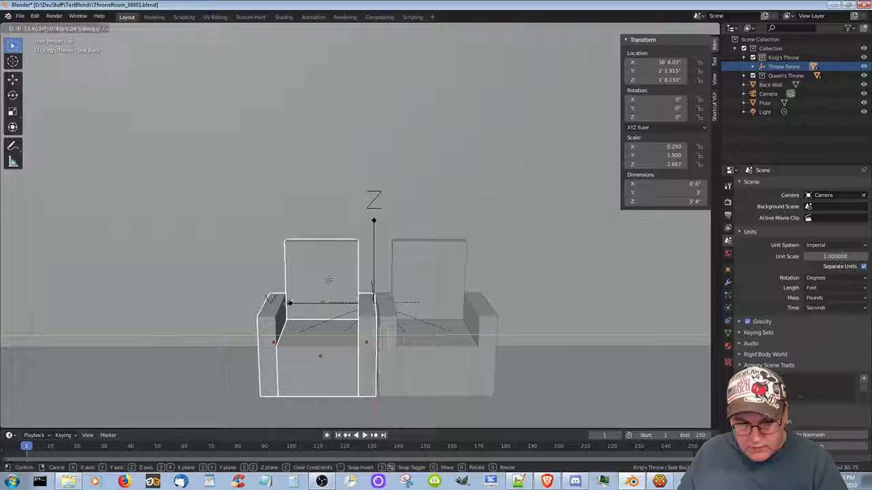
click(330, 279)
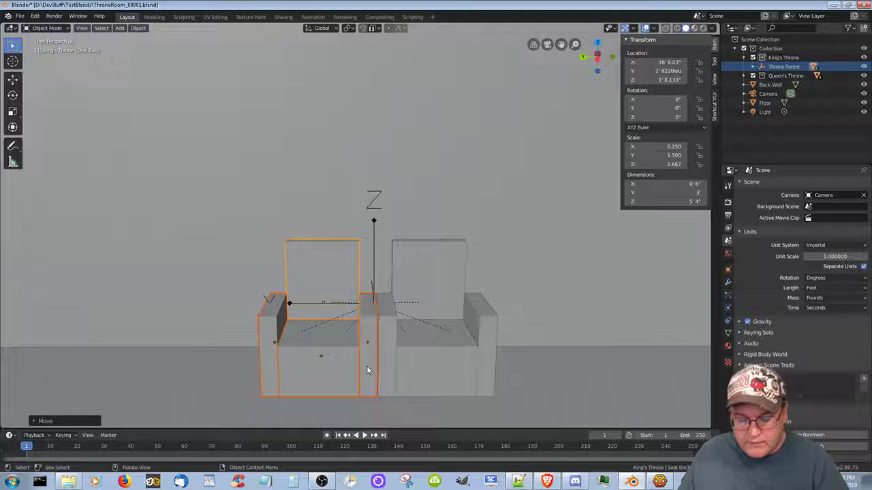
Try editing the seat back's Location Y value, then undo the change.
key(g)
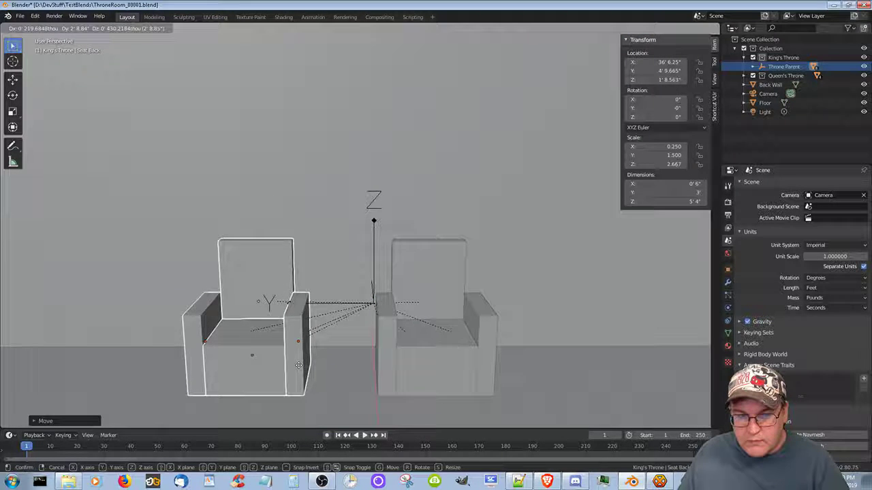
key(Escape)
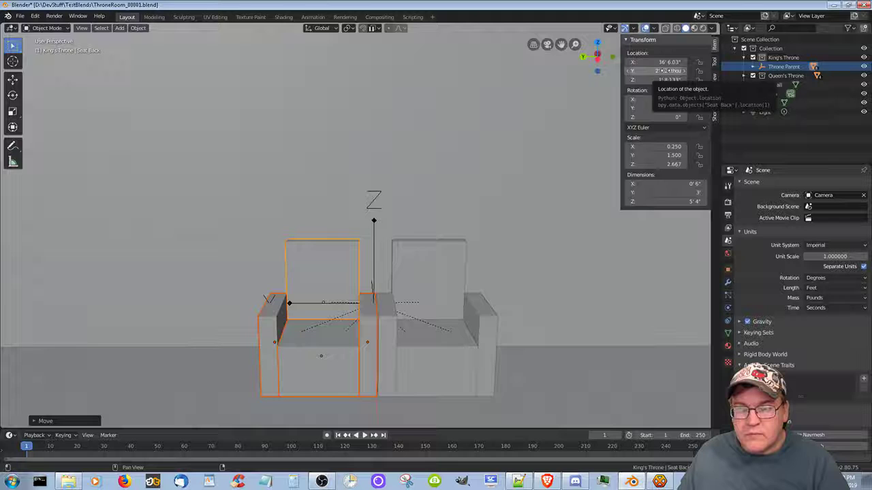
click(669, 71)
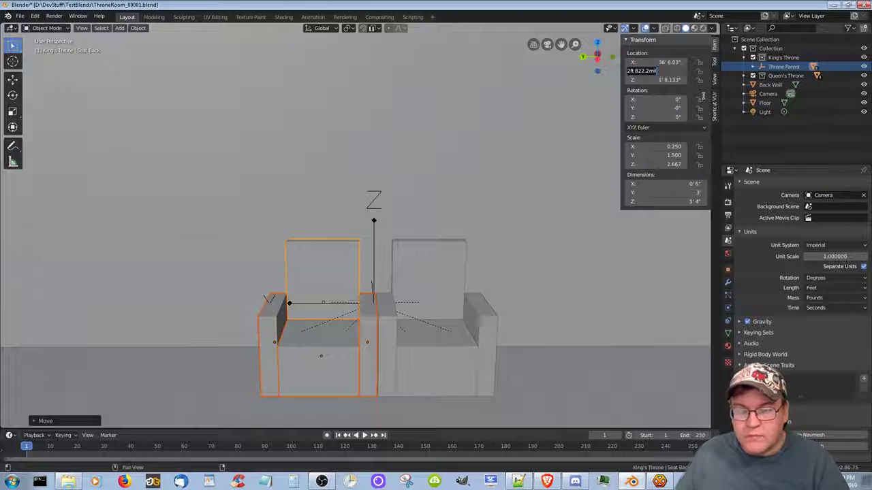
key(Home)
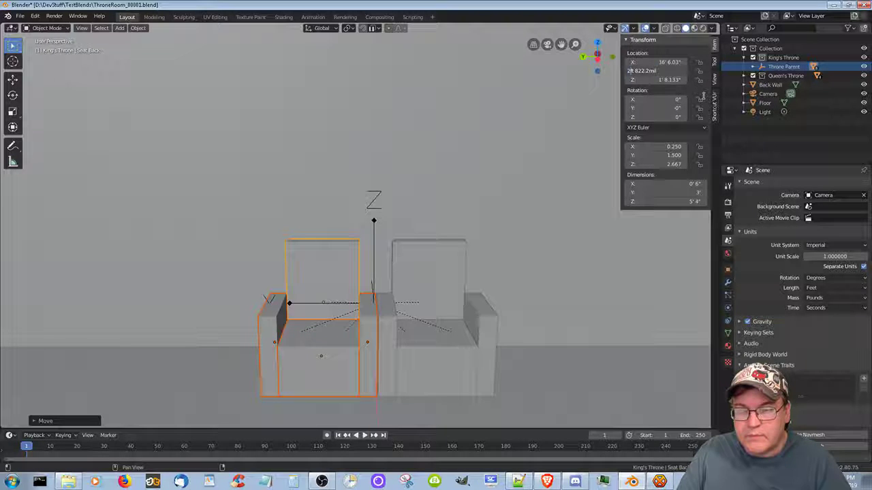
key(End)
key(BackSpace)
key(BackSpace)
key(BackSpace)
key(BackSpace)
key(BackSpace)
key(BackSpace)
key(BackSpace)
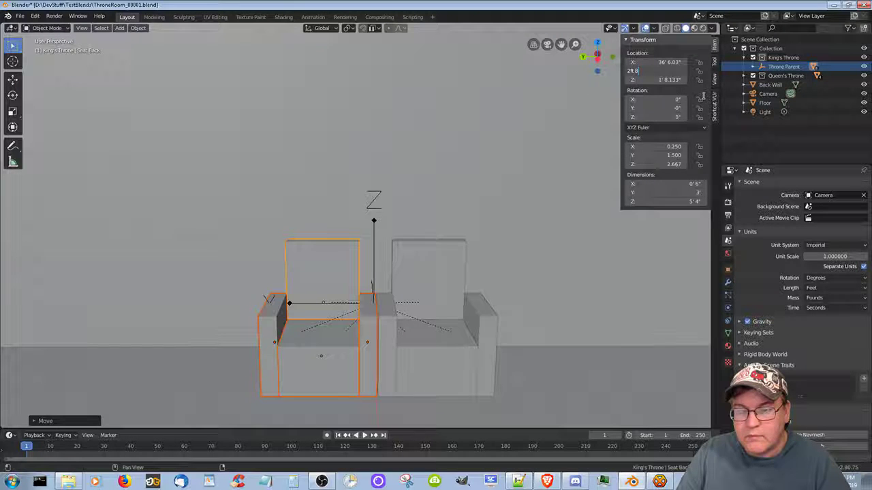
key(Return)
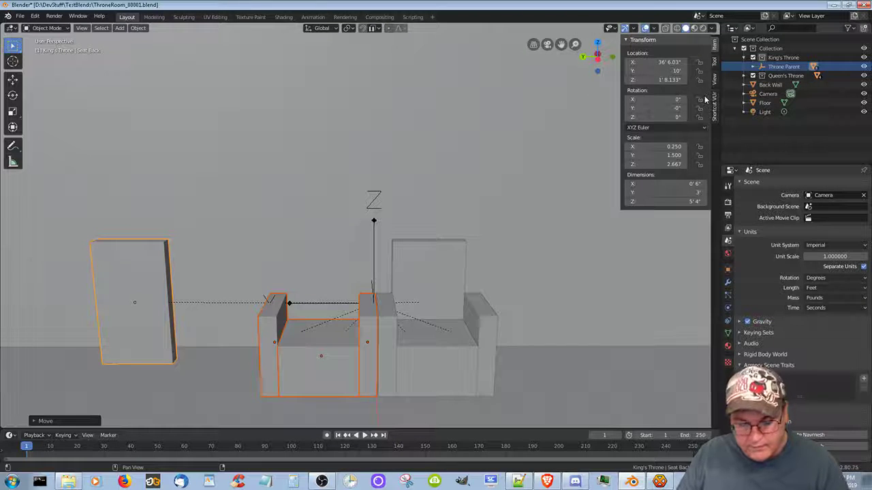
key(ctrl+z)
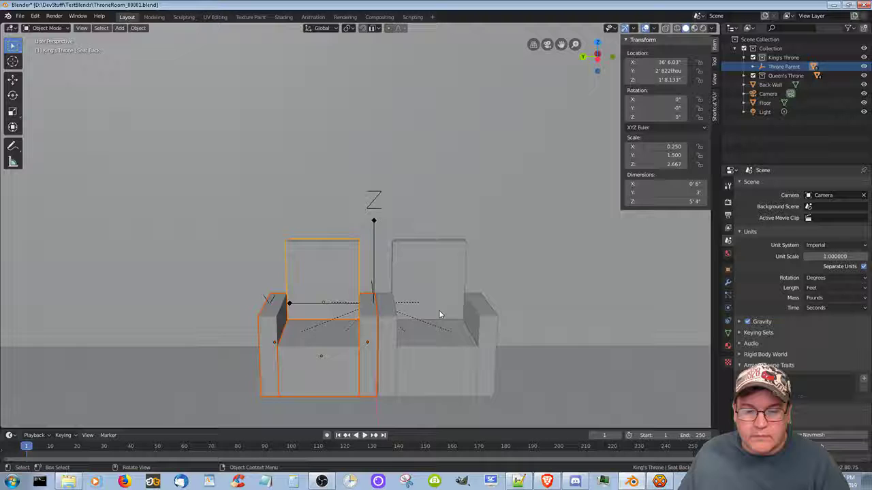
click(390, 329)
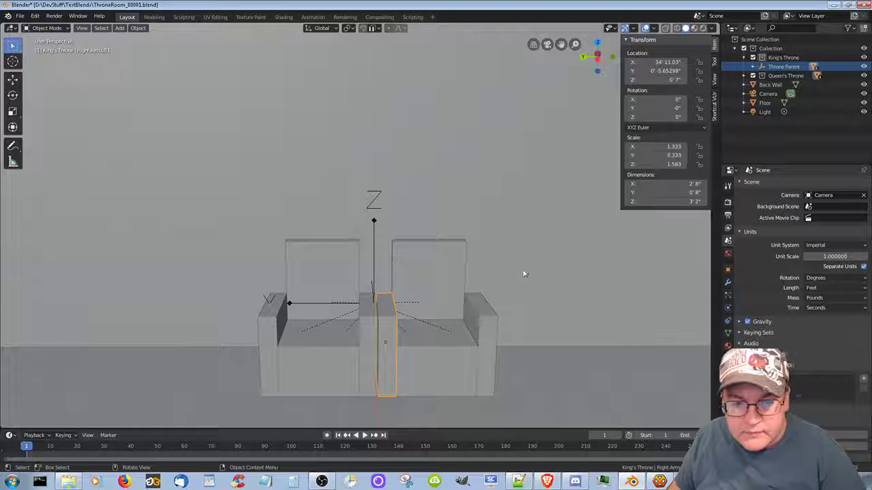
right_click(389, 328)
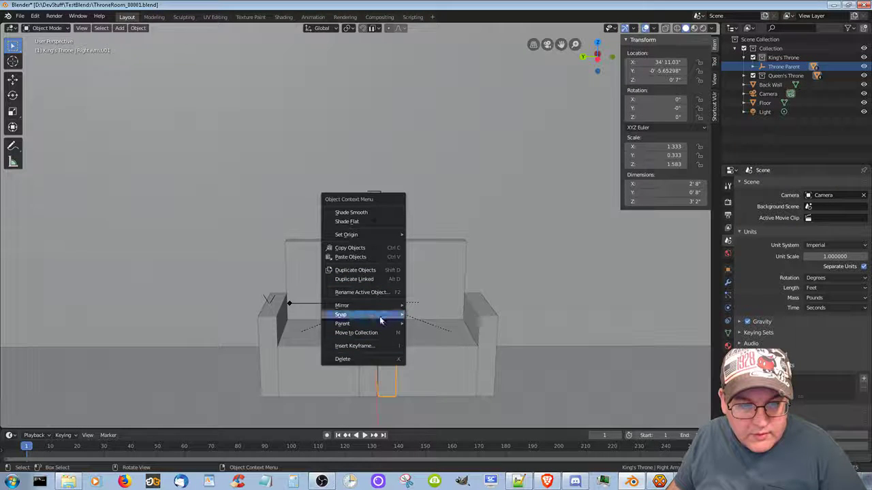
mouse_move(379, 317)
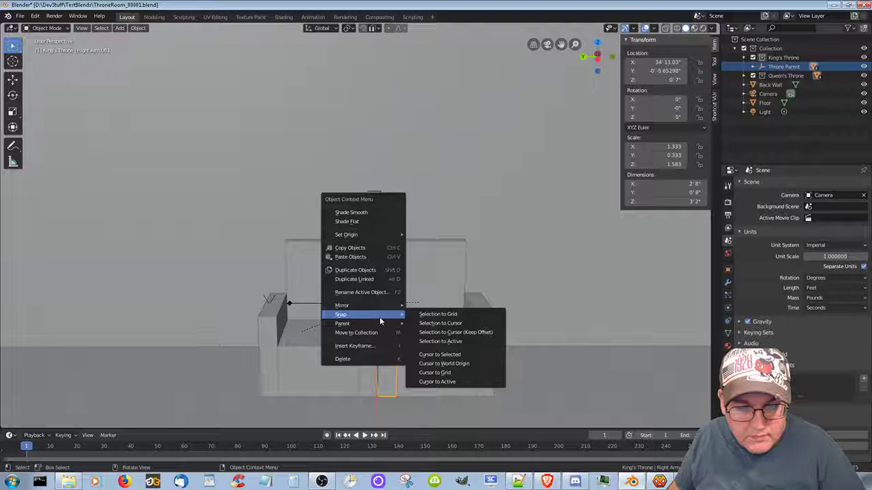
click(476, 319)
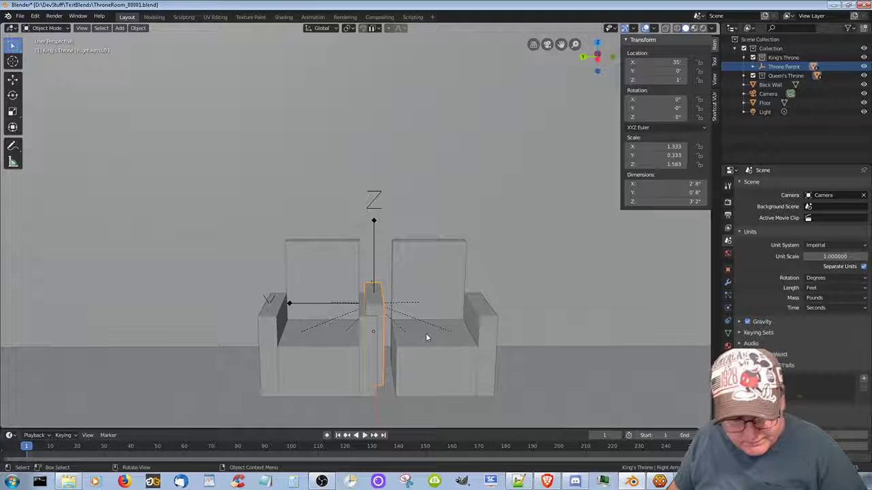
key(ctrl+z)
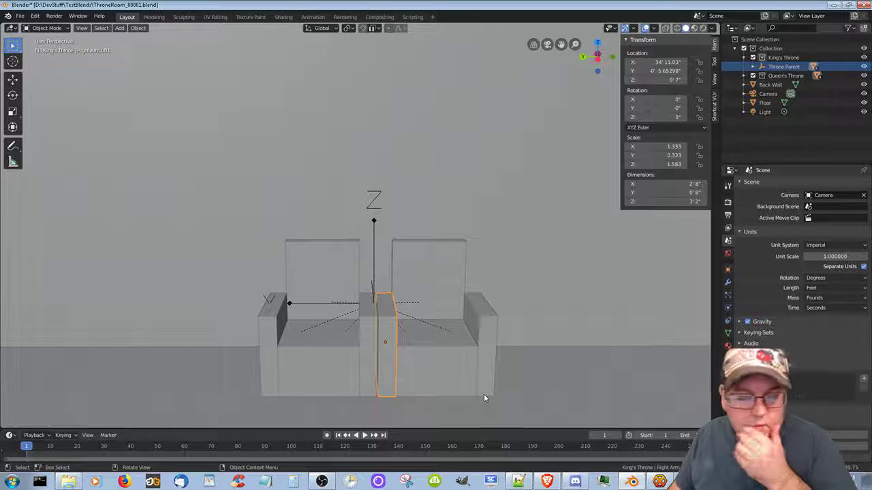
click(530, 369)
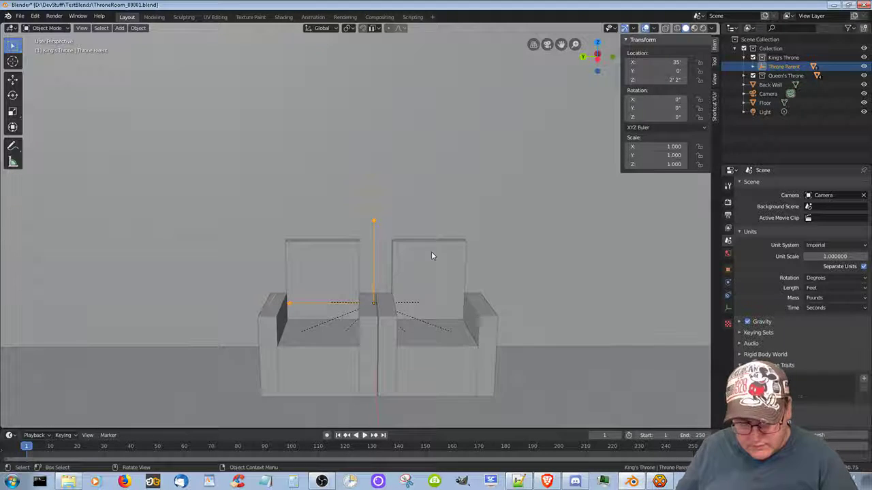
Clear the parent of Throne Parent and the right seat's cushion, arms and back, keeping transformations.
key(alt+p)
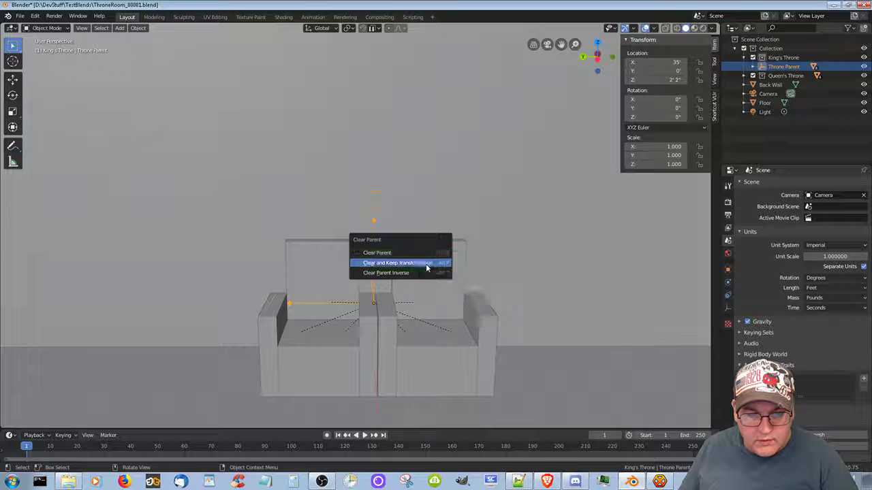
click(426, 265)
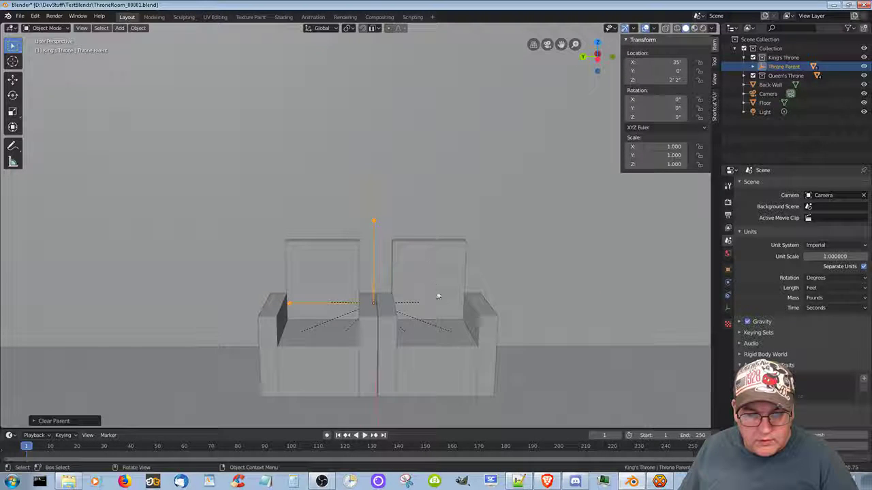
click(439, 373)
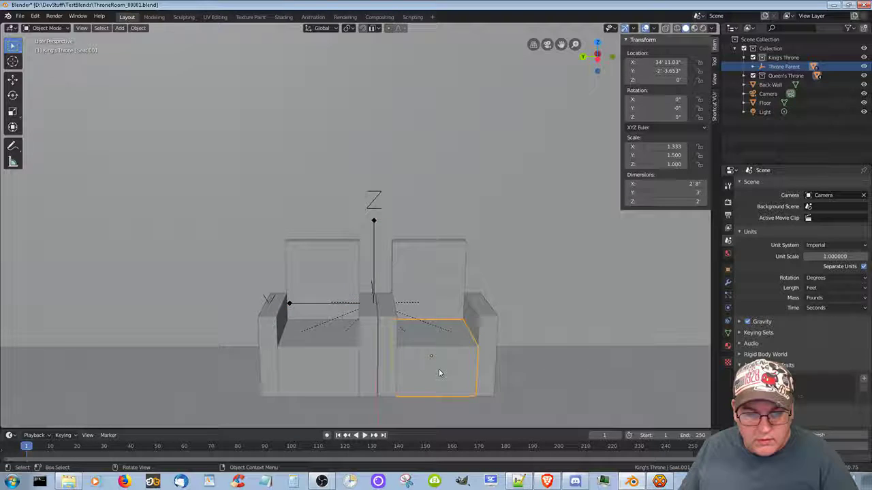
shift+click(395, 352)
shift+click(485, 332)
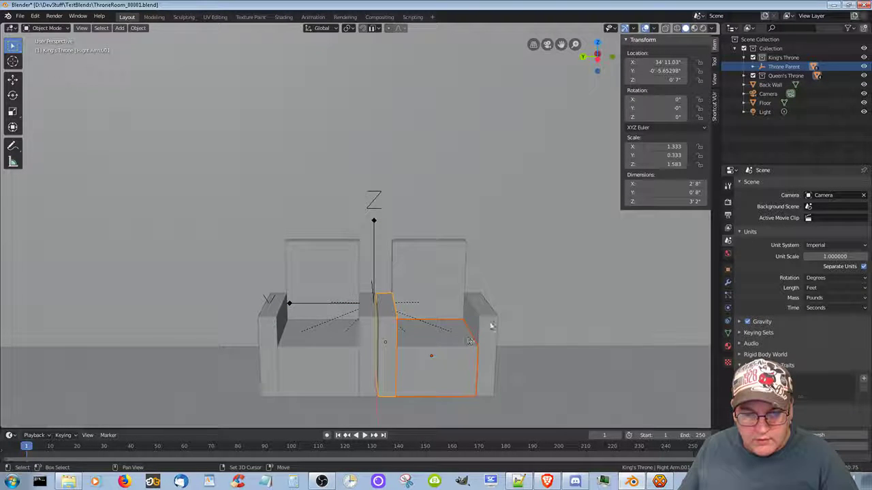
shift+click(423, 279)
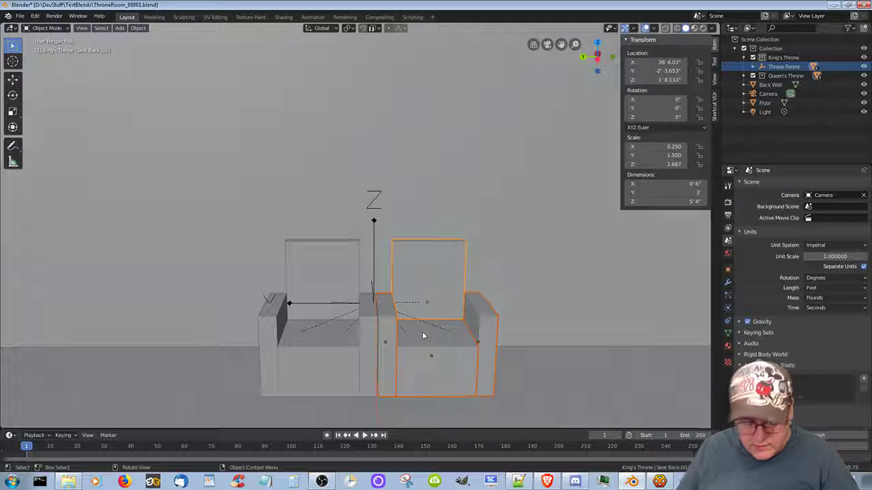
key(alt+p)
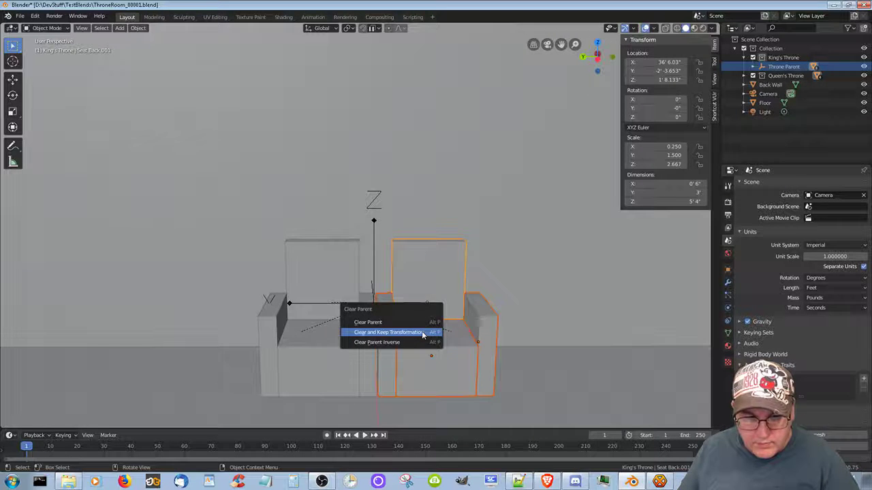
click(423, 332)
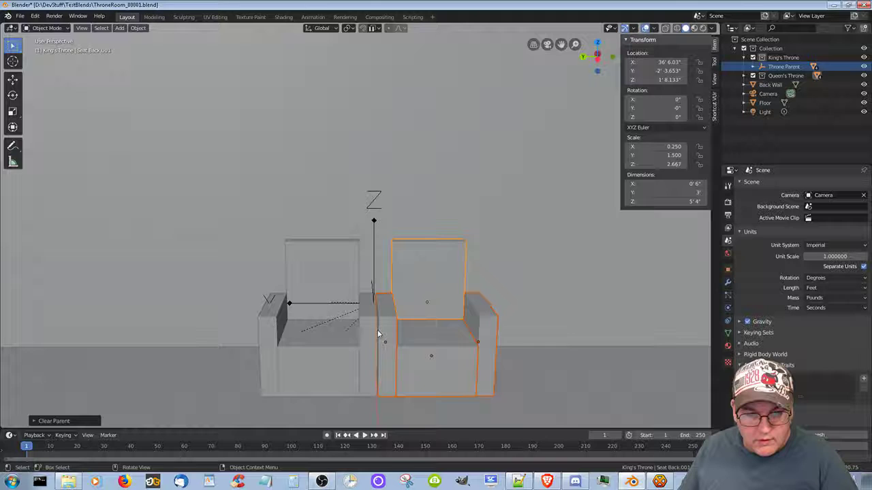
Clear the parent of the left seat's cushion, both arms and back, keeping transformations.
click(322, 357)
shift+click(365, 344)
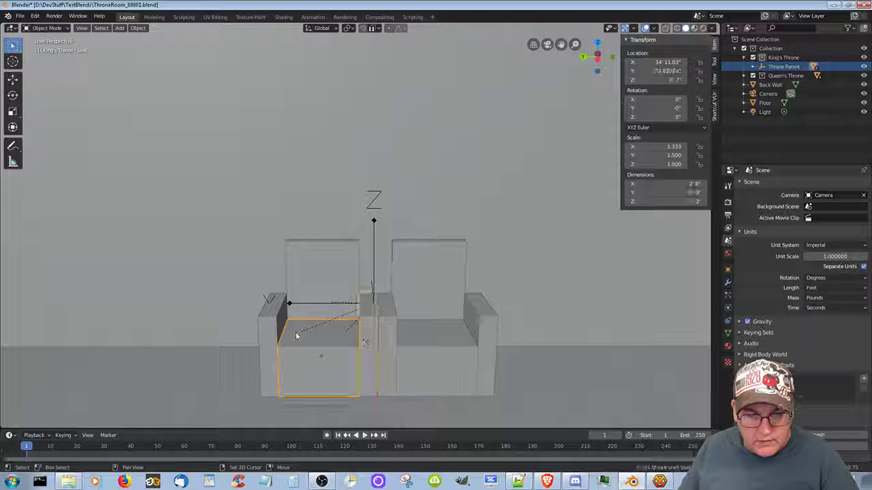
shift+click(261, 335)
shift+click(308, 284)
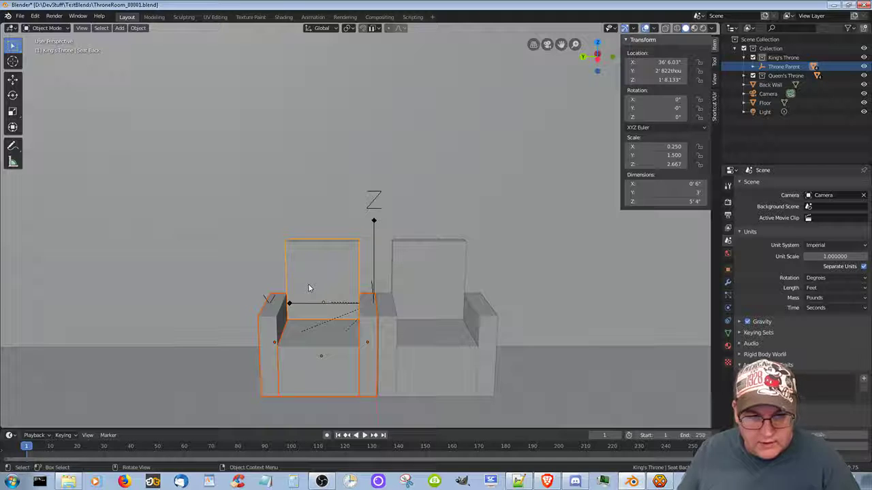
key(alt+p)
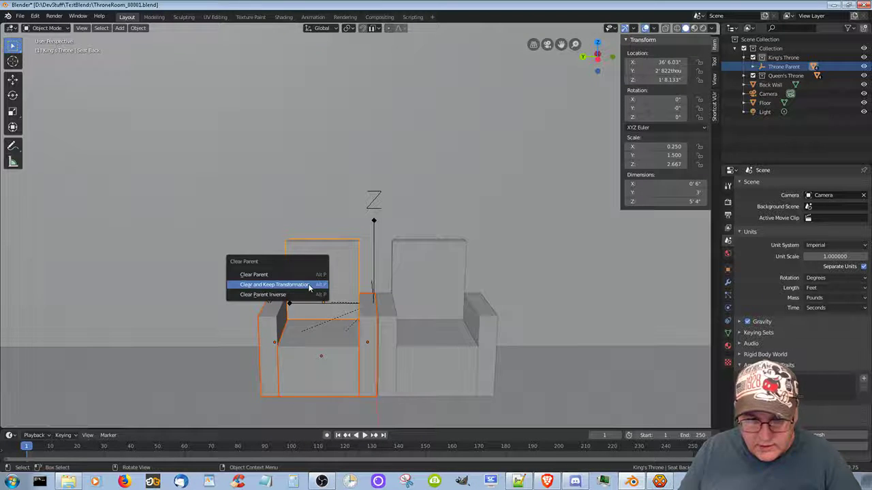
click(308, 285)
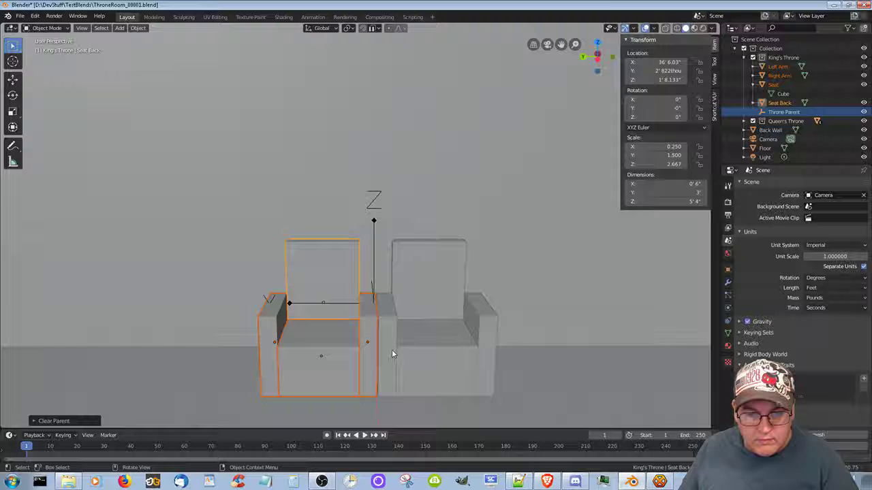
Parent the right seat's back, outer arm and cushion to its inner arm with Object (Keep Transform).
click(456, 366)
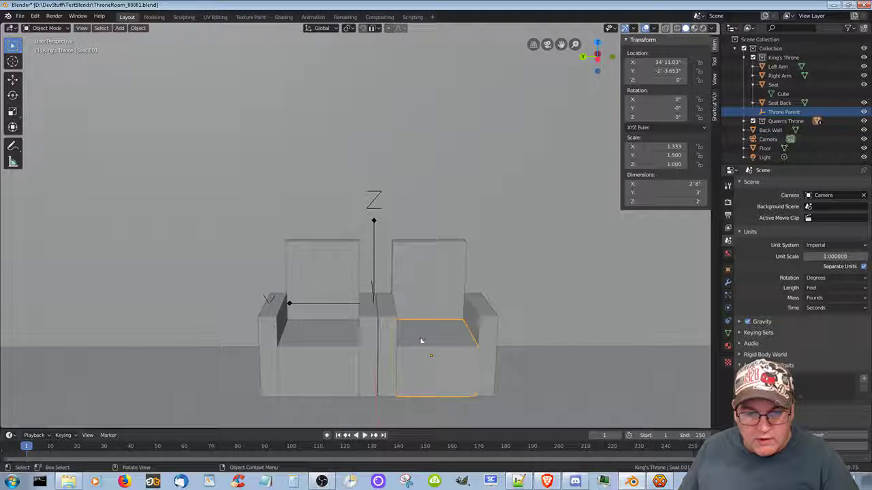
click(386, 344)
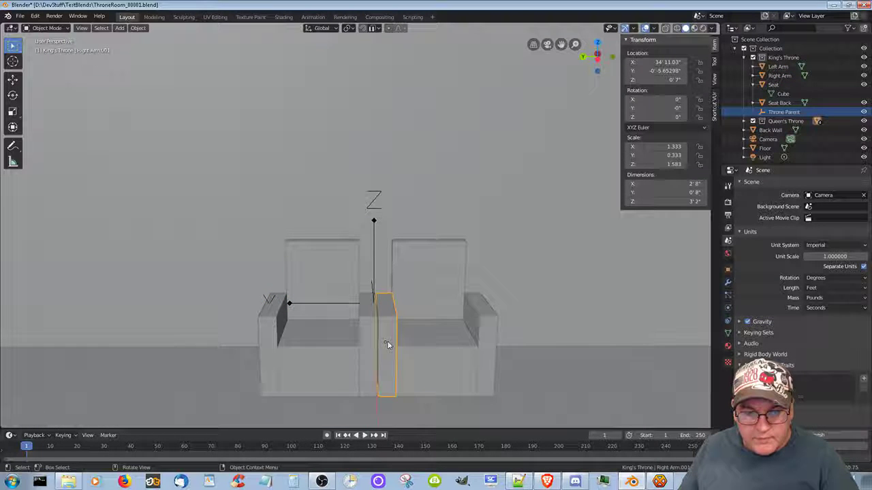
click(439, 371)
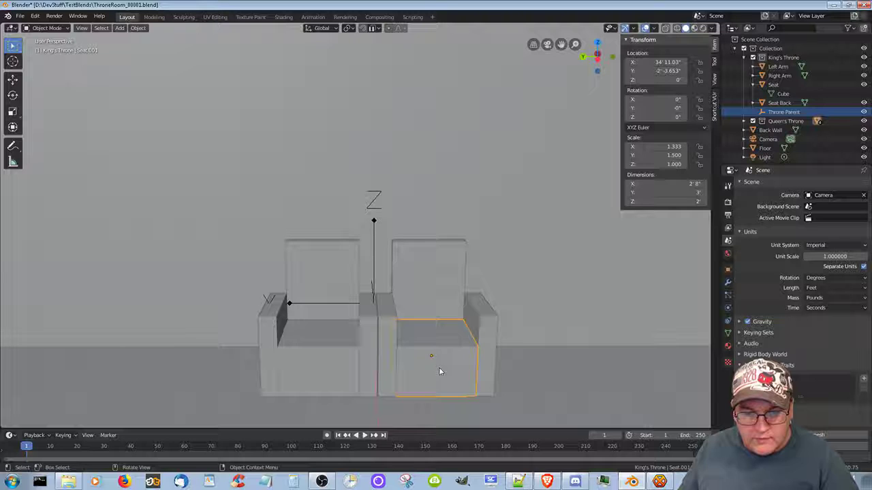
click(444, 259)
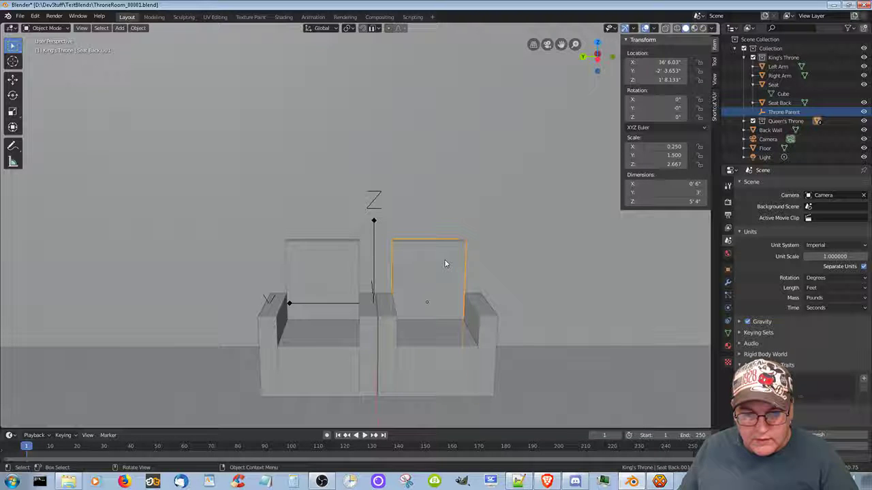
shift+click(491, 332)
shift+click(456, 377)
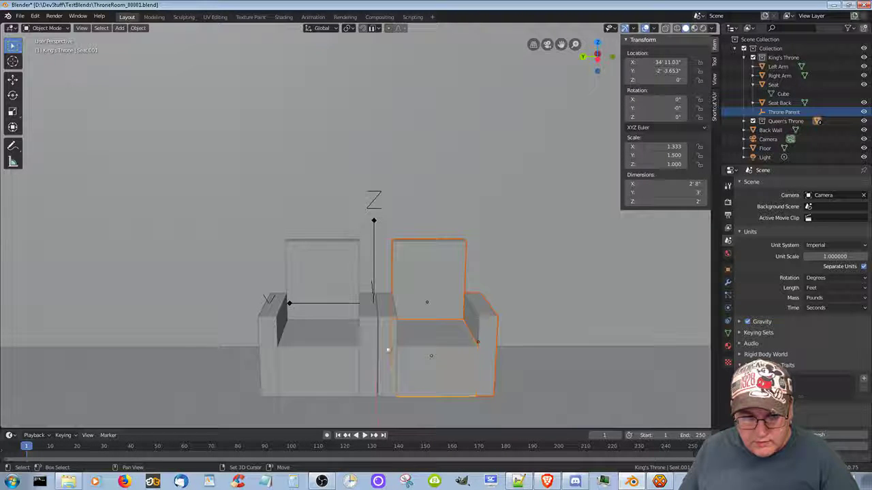
shift+click(388, 345)
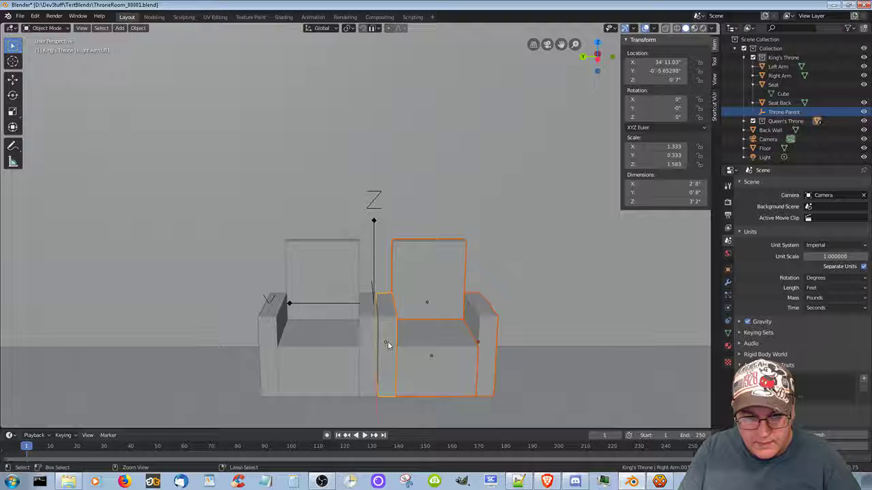
key(ctrl+p)
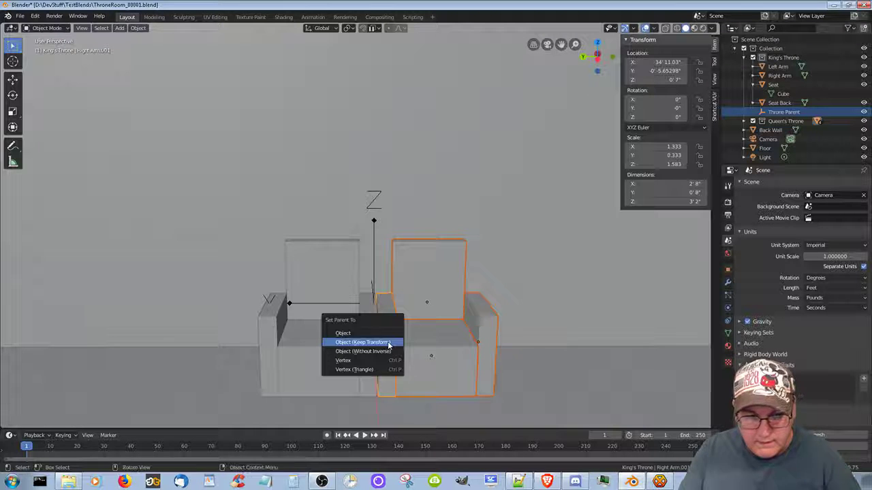
click(389, 343)
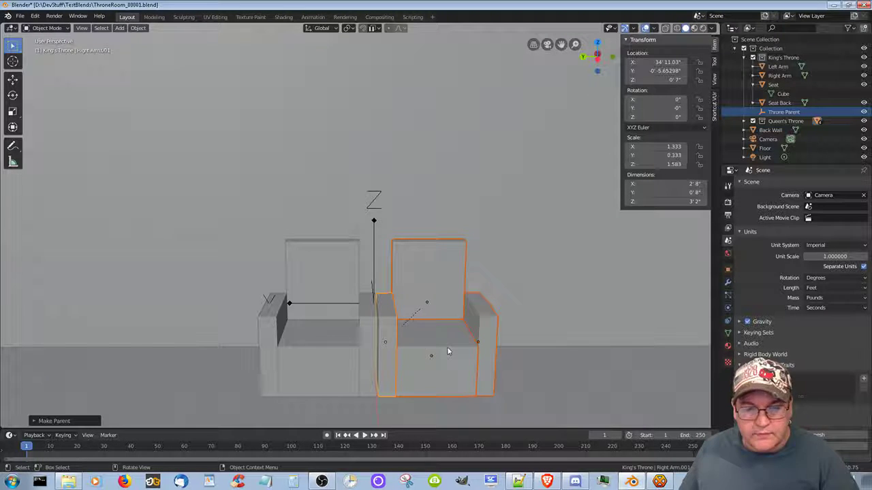
Parent the left seat's outer arm, back and cushion to its inner arm, then duplicate the middle arm.
click(267, 351)
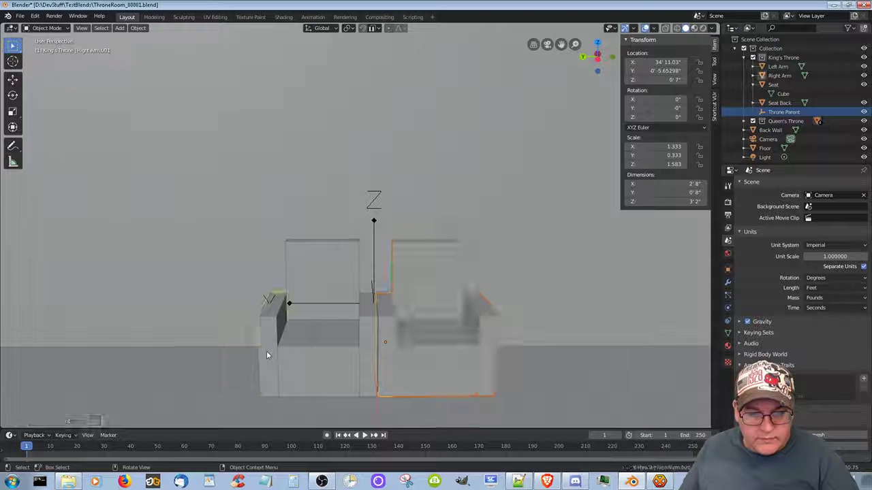
shift+click(330, 272)
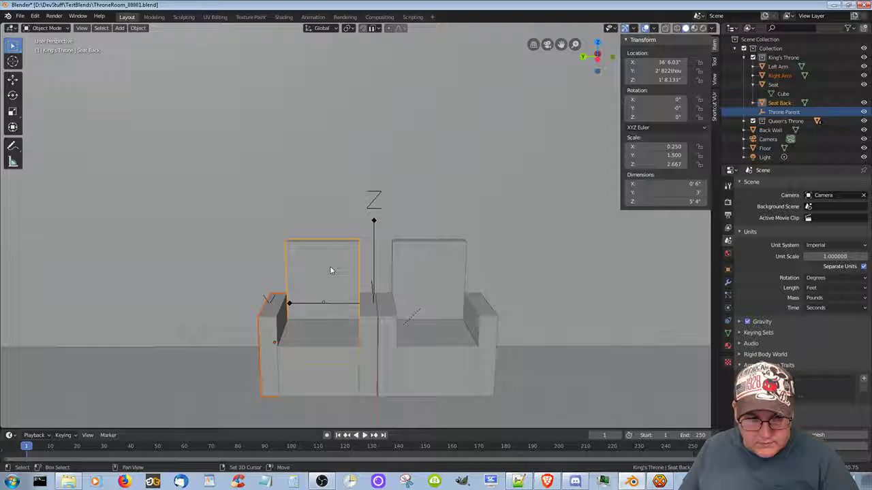
shift+click(321, 354)
shift+click(372, 334)
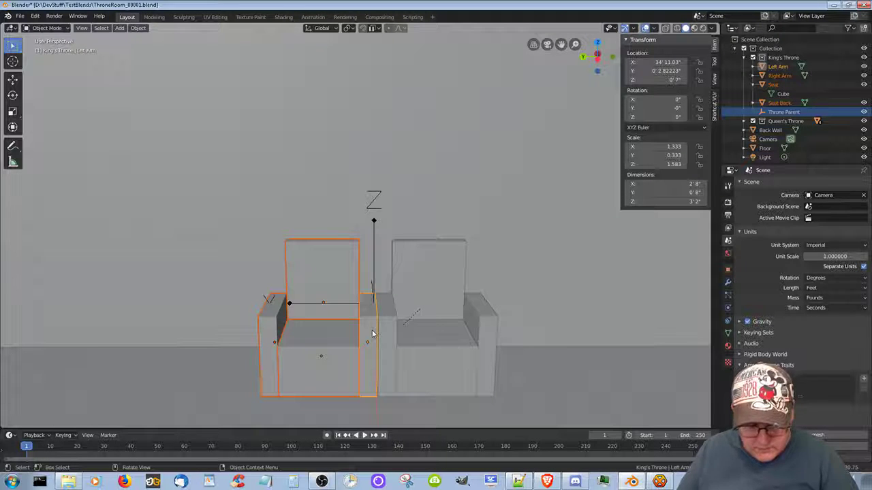
key(ctrl+p)
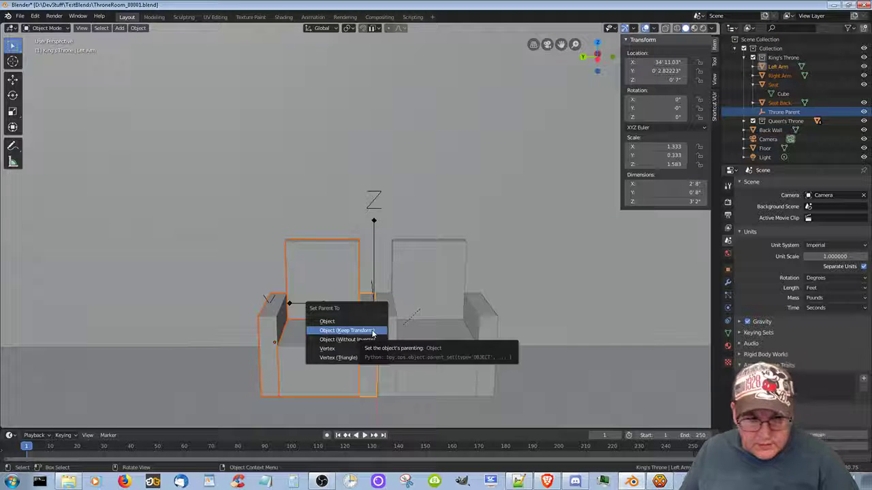
click(373, 333)
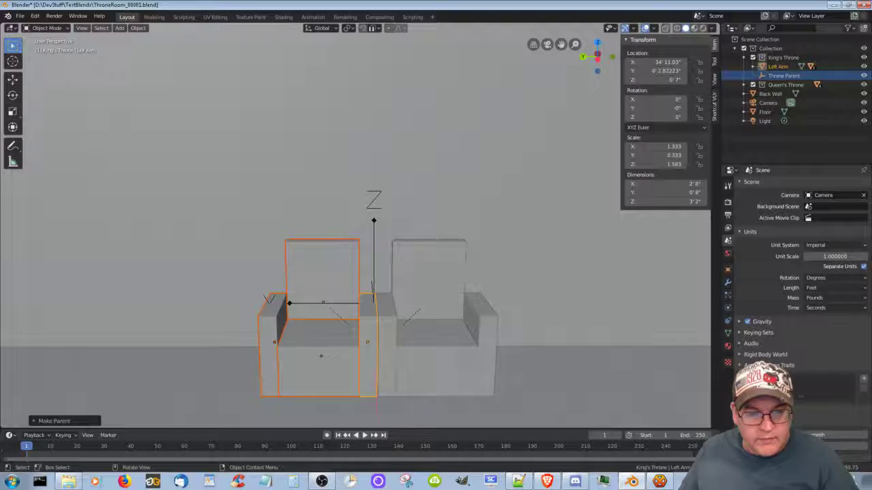
click(373, 362)
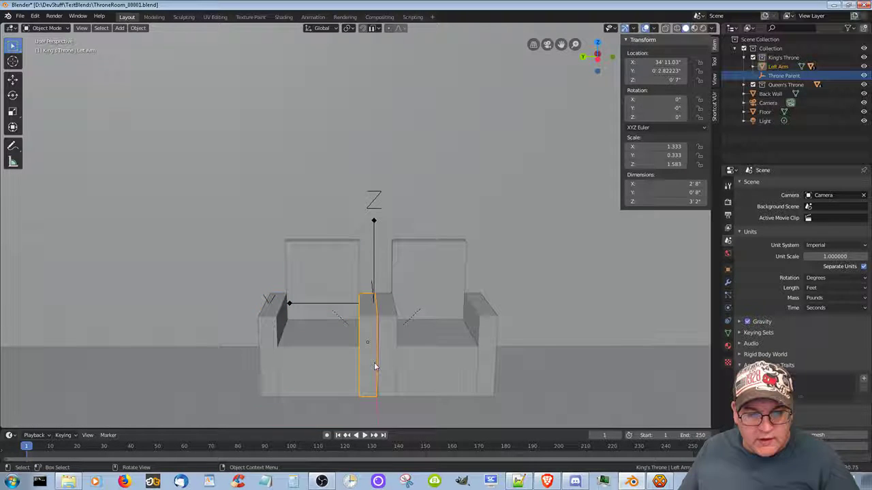
key(shift+d)
Place the duplicated arm along Y, then set its Location Y to 0.
key(y)
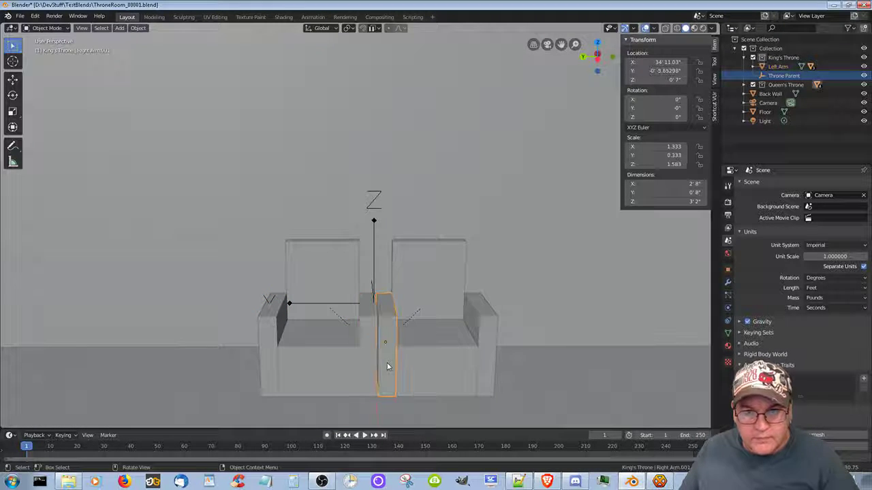
click(387, 366)
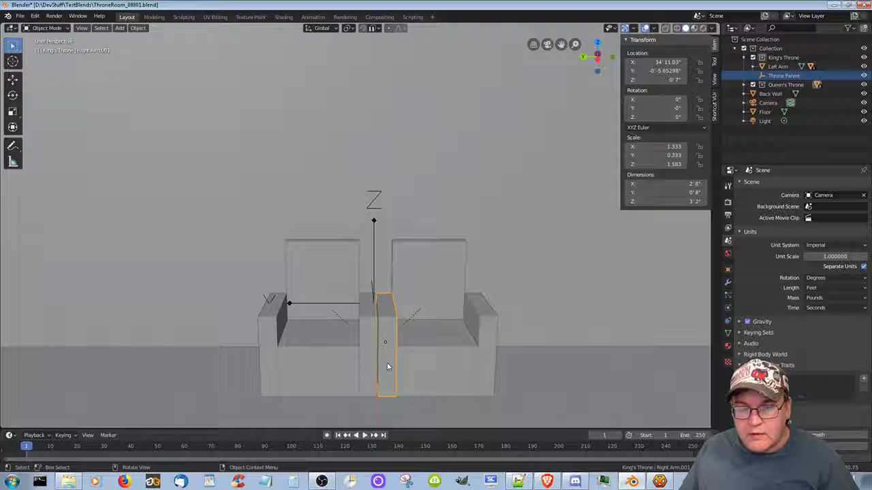
key(g)
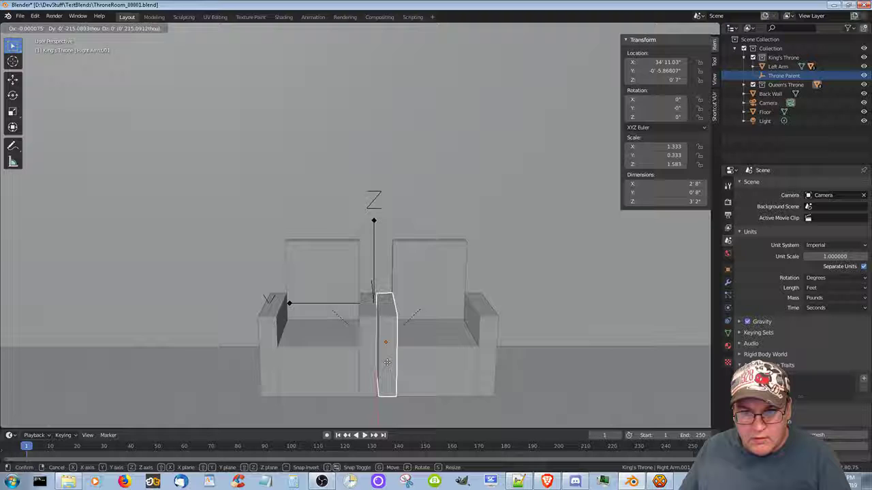
right_click(436, 361)
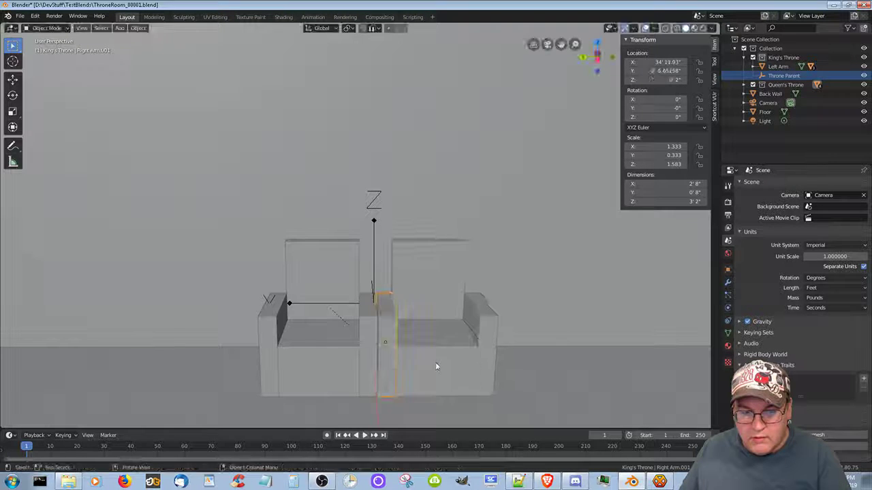
click(674, 71)
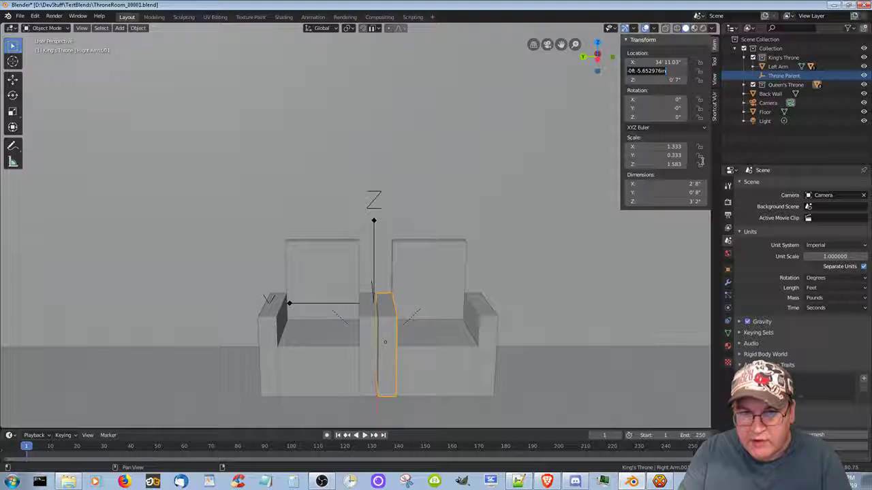
text(0)
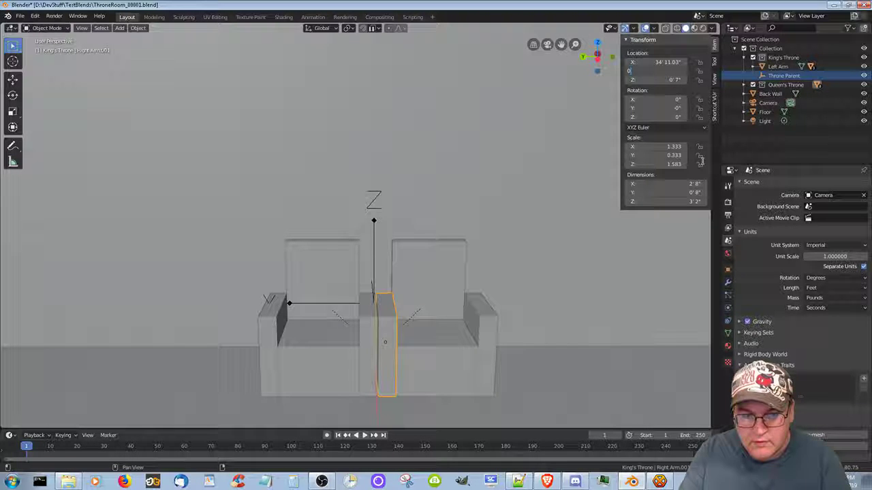
key(Return)
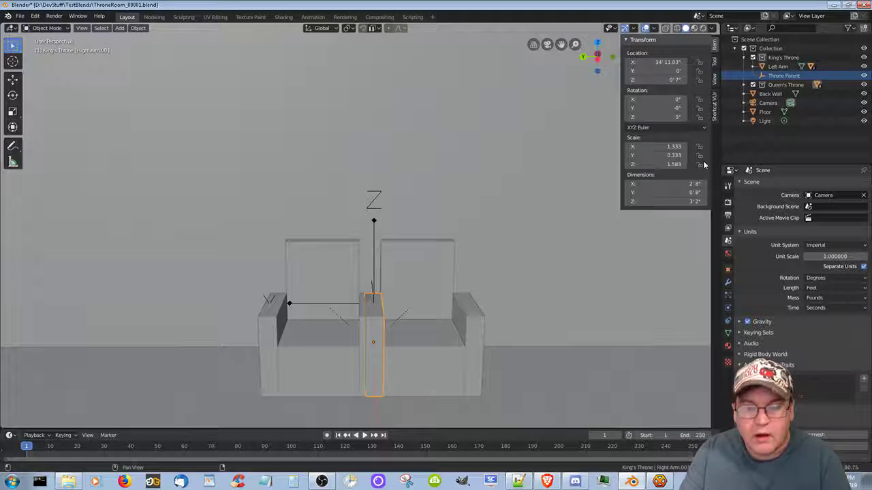
Edit Right Arm.001's Location Y to -0' 4" in the Transform panel.
click(670, 71)
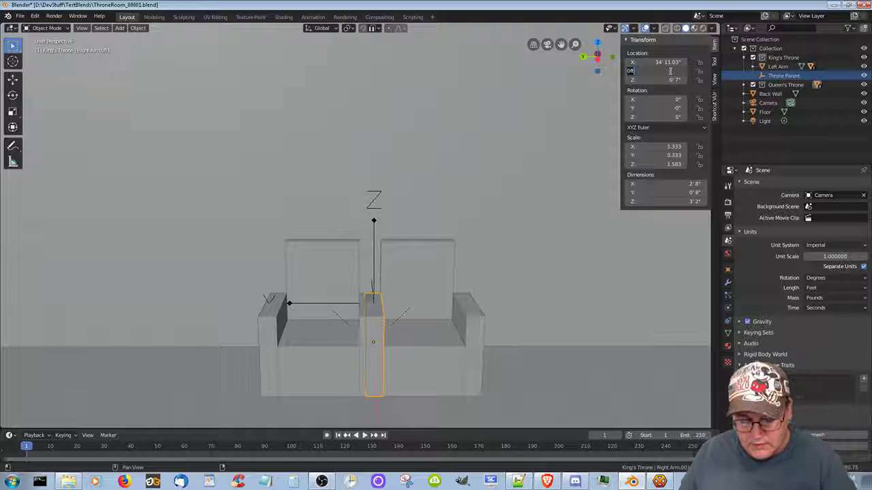
key(Return)
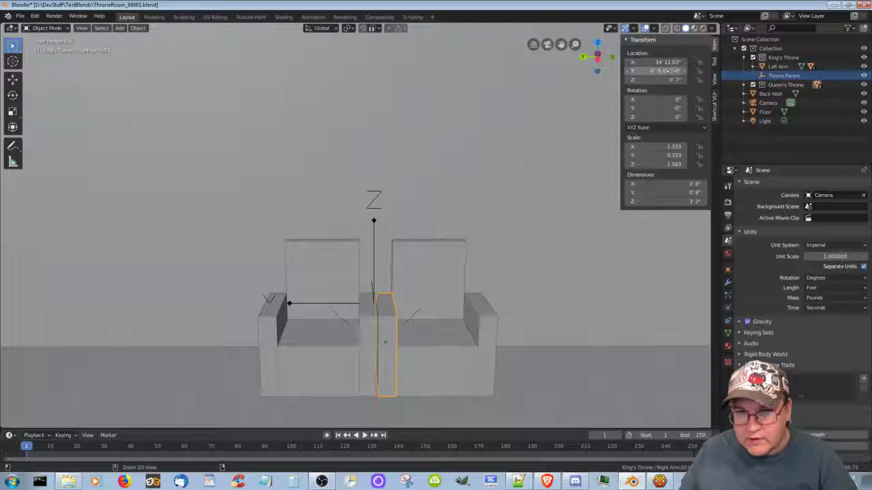
click(671, 71)
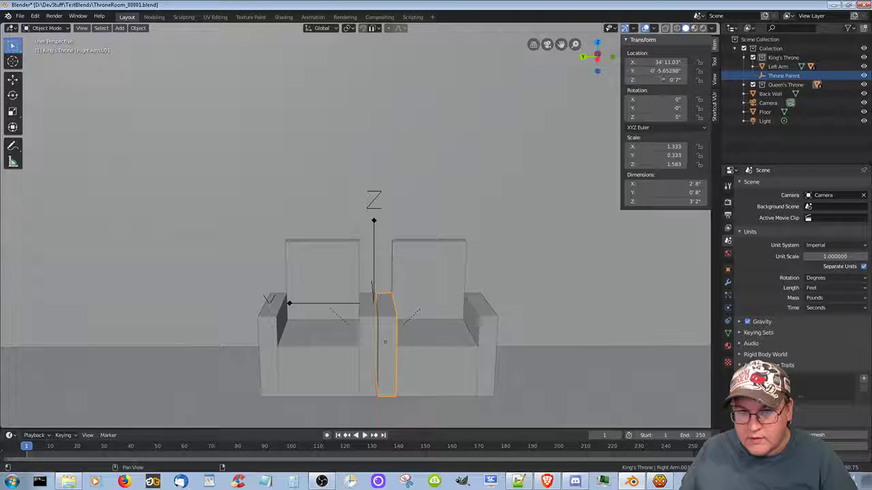
click(659, 71)
key(Home)
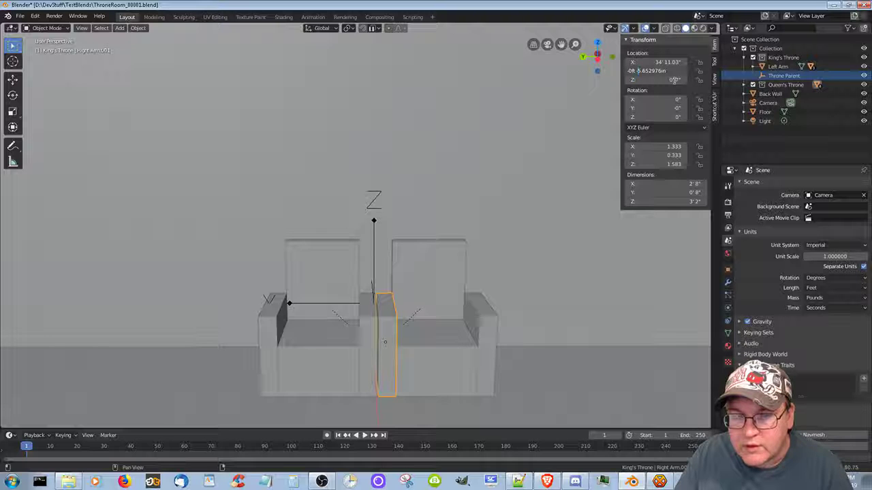
key(Delete)
key(Delete)
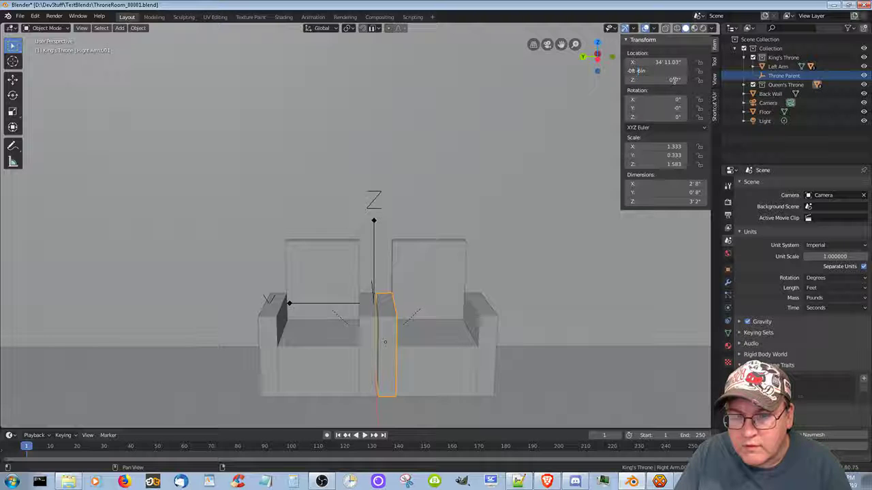
key(Return)
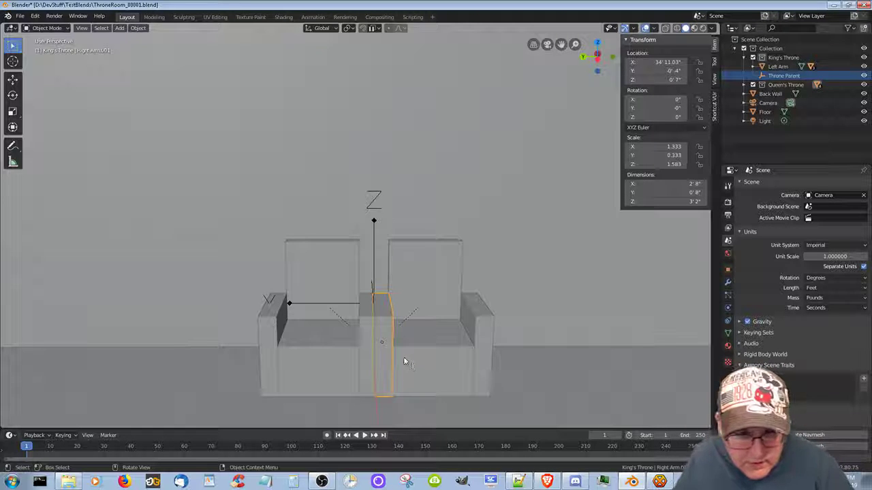
Select the Left Arm and set its Location Y to 0' 4", mirroring the duplicate.
scroll(404, 361, up, 7)
scroll(438, 386, down, 3)
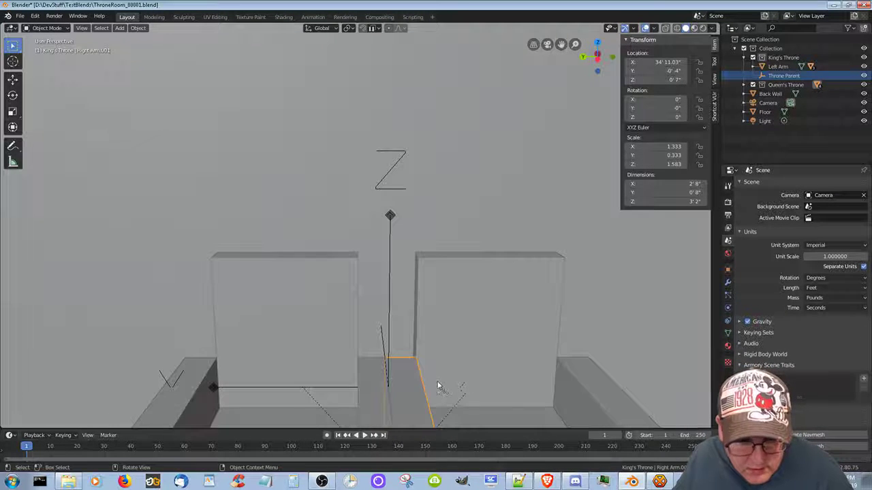
scroll(438, 386, down, 2)
mouse_move(439, 400)
middle_down()
mouse_move(437, 329)
mouse_move(442, 393)
middle_up()
scroll(438, 375, up, 3)
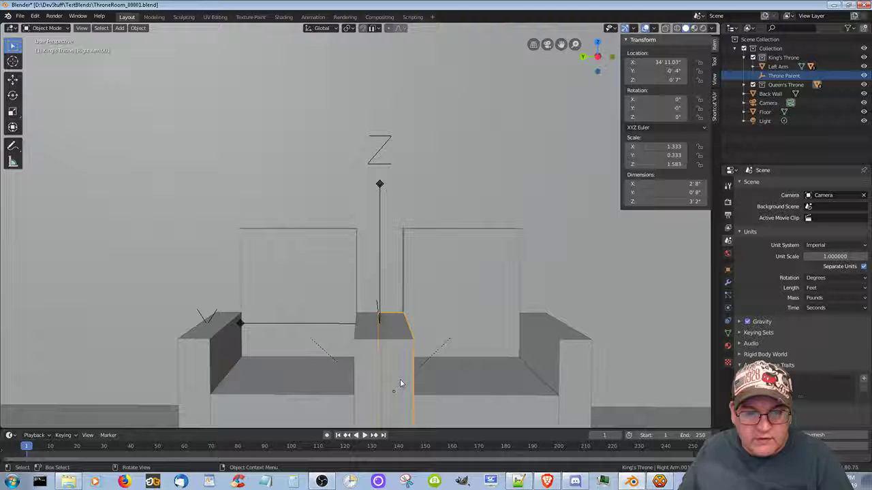
click(362, 351)
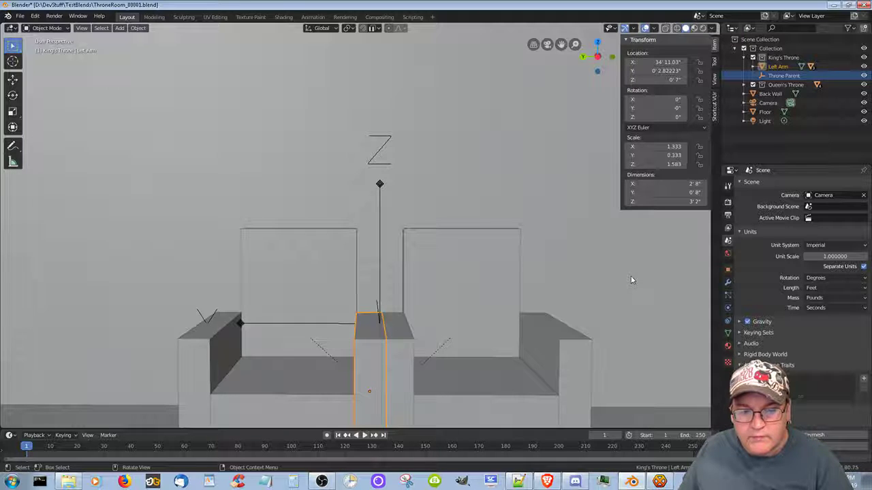
click(657, 71)
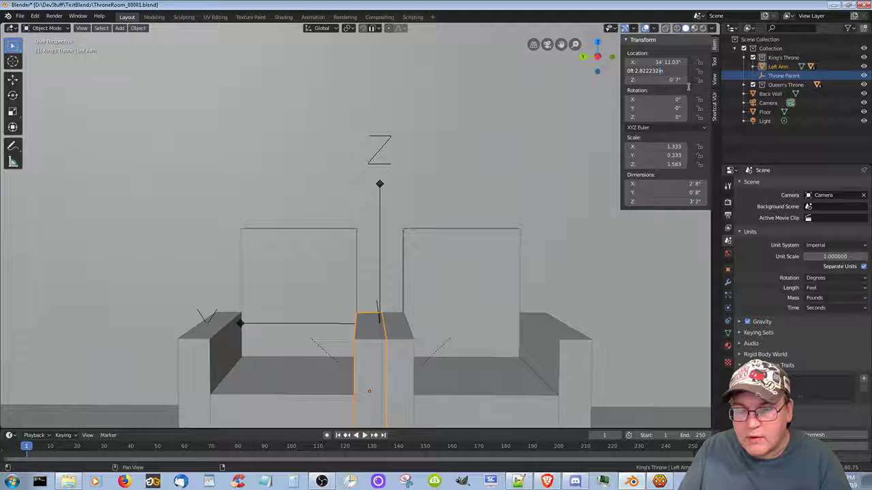
key(BackSpace)
key(BackSpace)
key(BackSpace)
key(BackSpace)
key(BackSpace)
key(BackSpace)
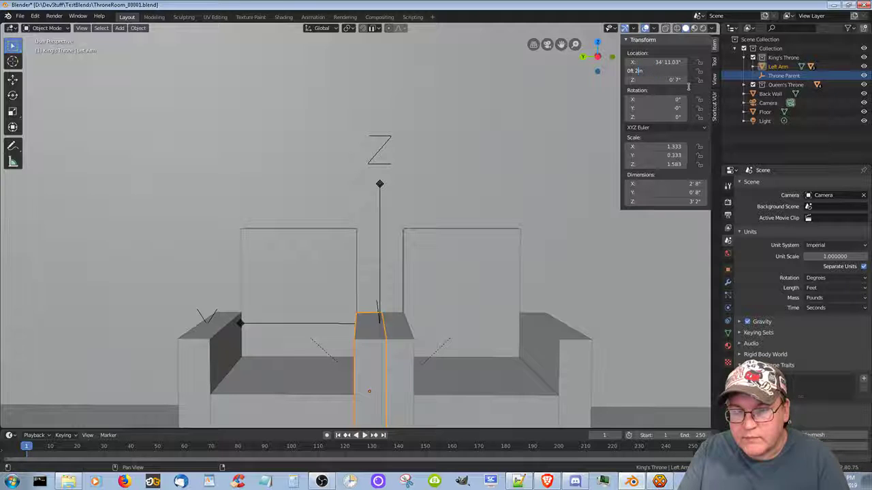
key(Return)
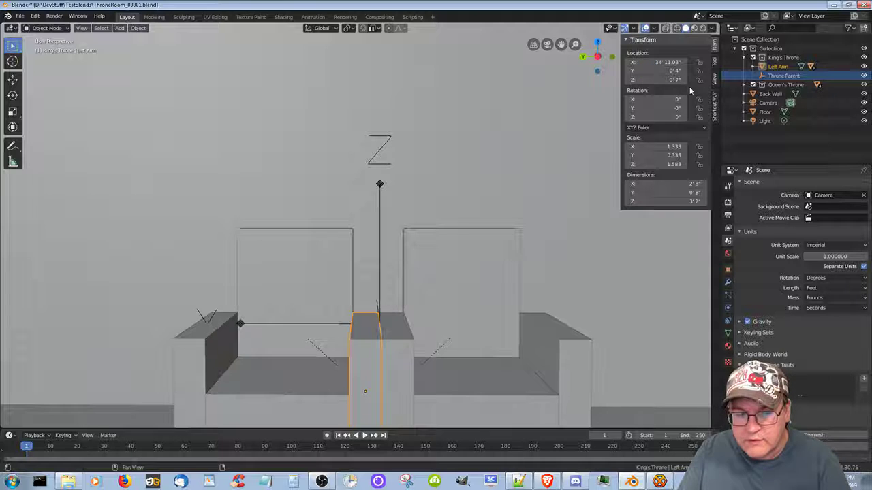
scroll(643, 346, down, 3)
click(643, 346)
click(612, 366)
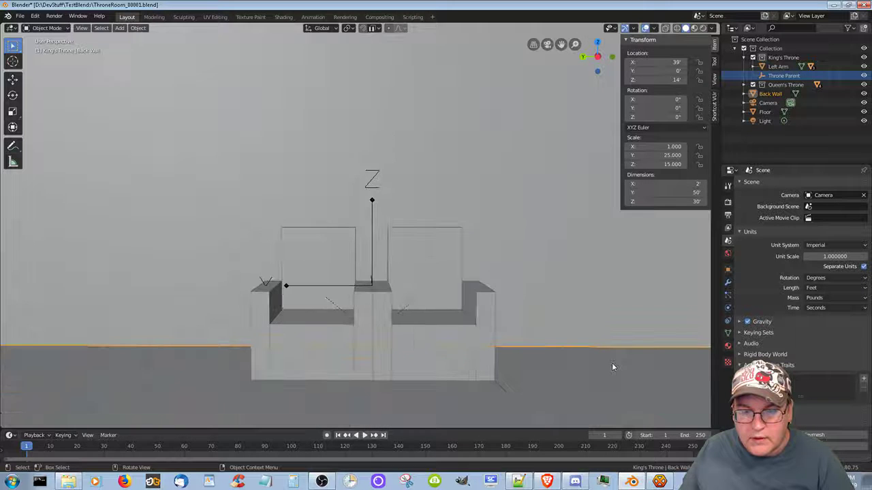
click(555, 380)
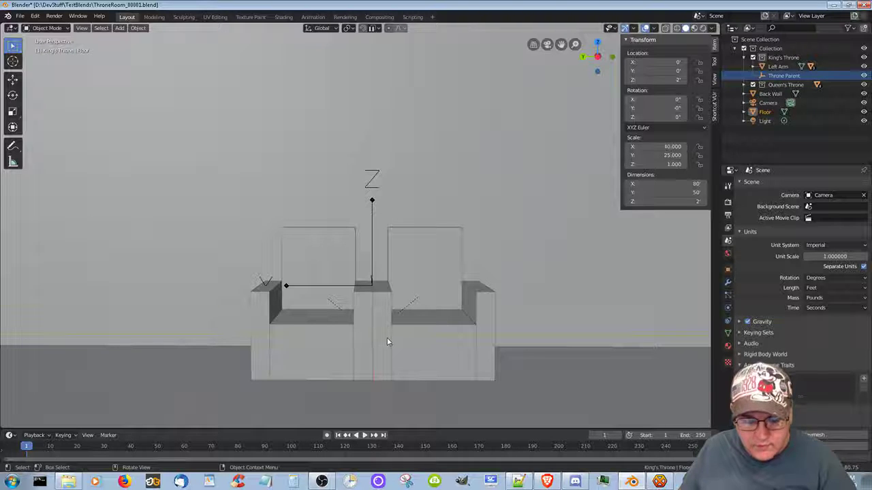
Clear the parents of Seat.001, the right seat back and the left seat pieces, keeping transforms.
click(424, 346)
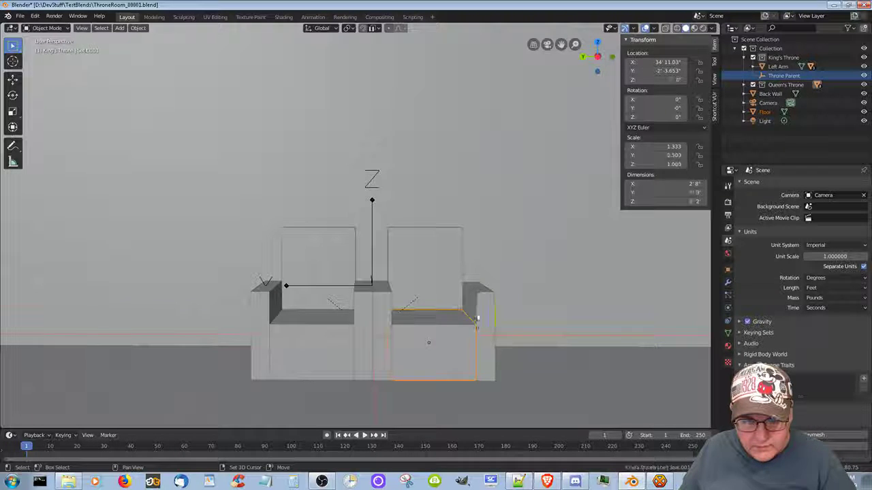
click(424, 275)
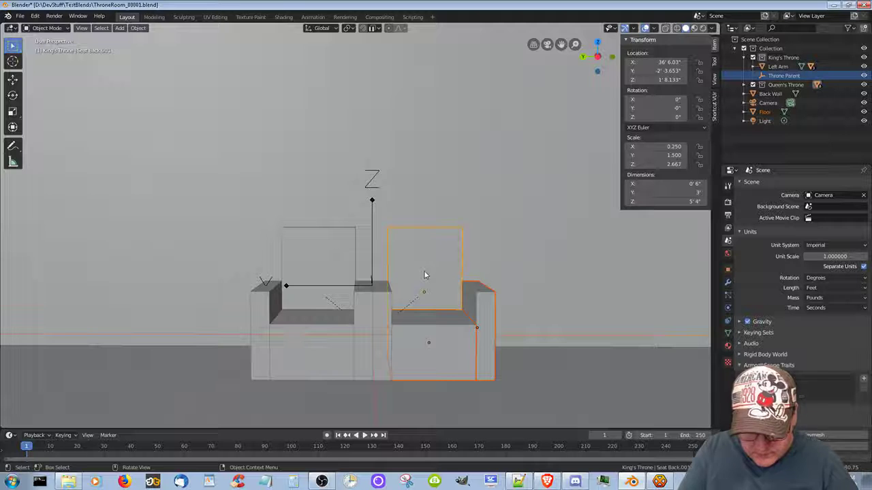
key(alt+p)
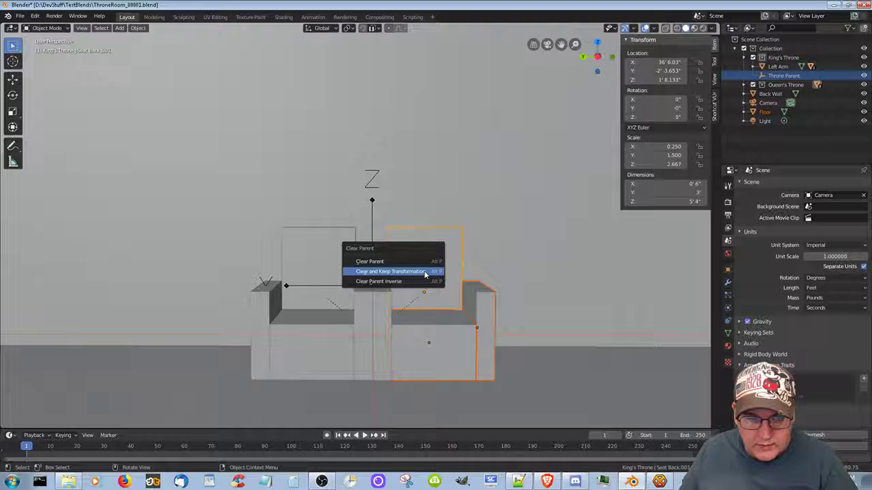
click(424, 271)
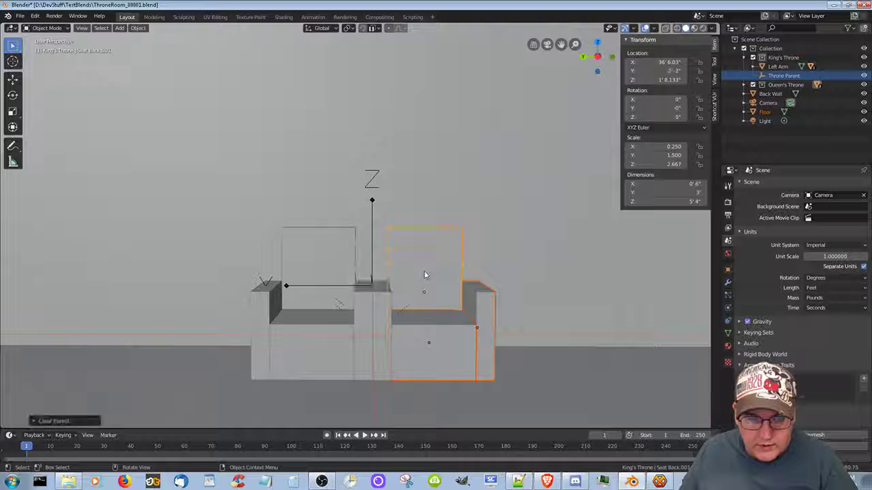
click(264, 344)
shift+click(330, 359)
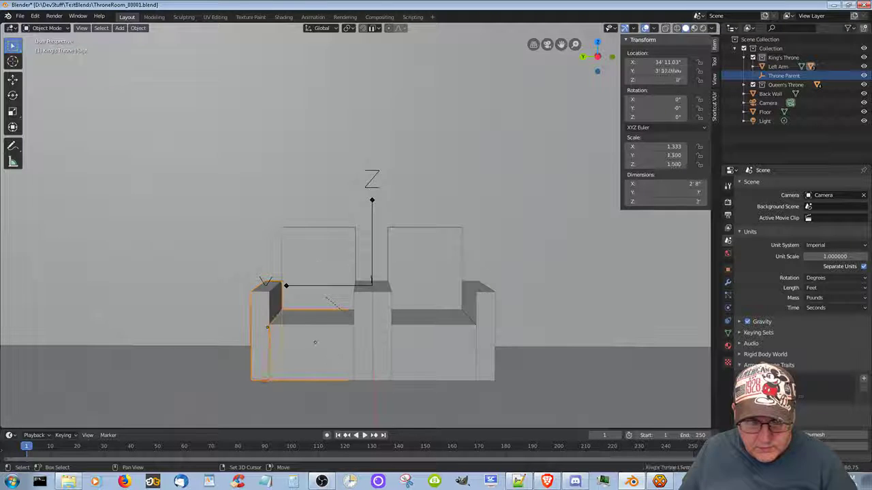
shift+click(319, 248)
key(alt+p)
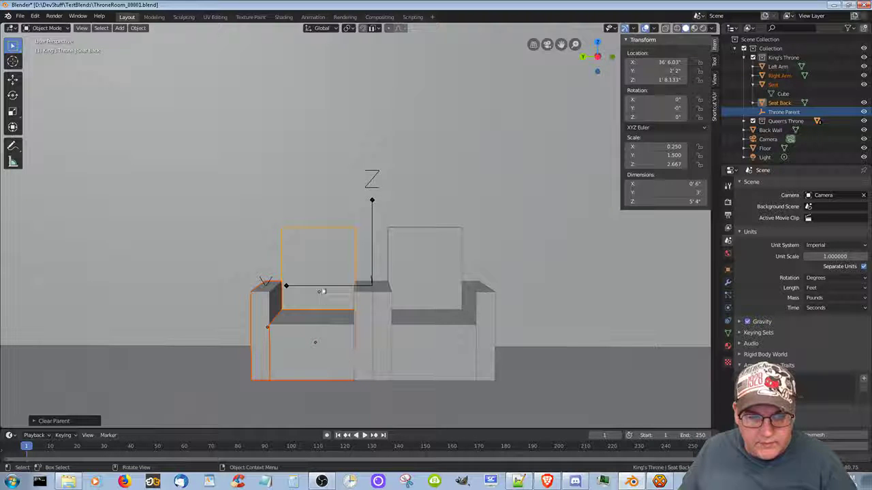
Select every seat, arm and back of both chairs, with the Throne Parent empty active.
click(278, 302)
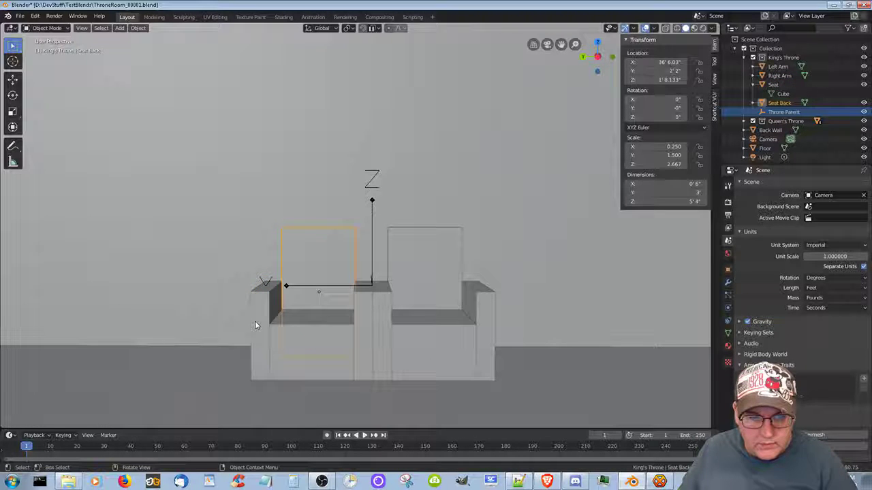
shift+click(256, 324)
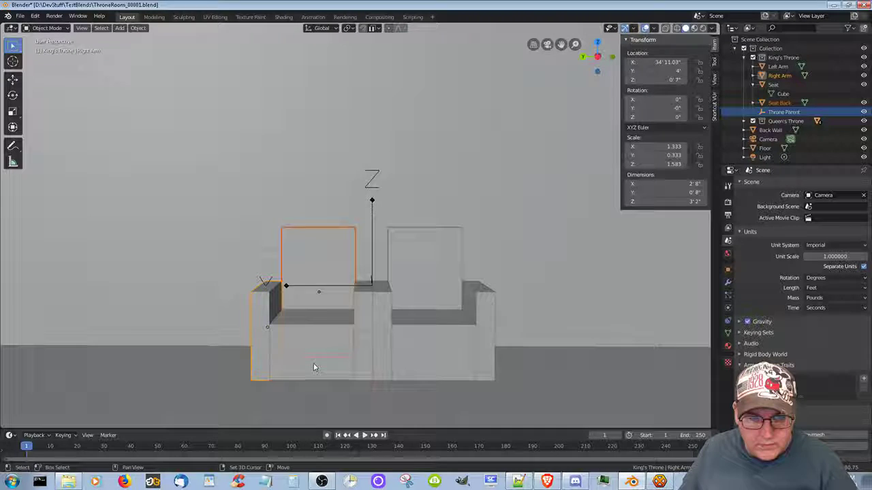
shift+click(314, 366)
shift+click(362, 348)
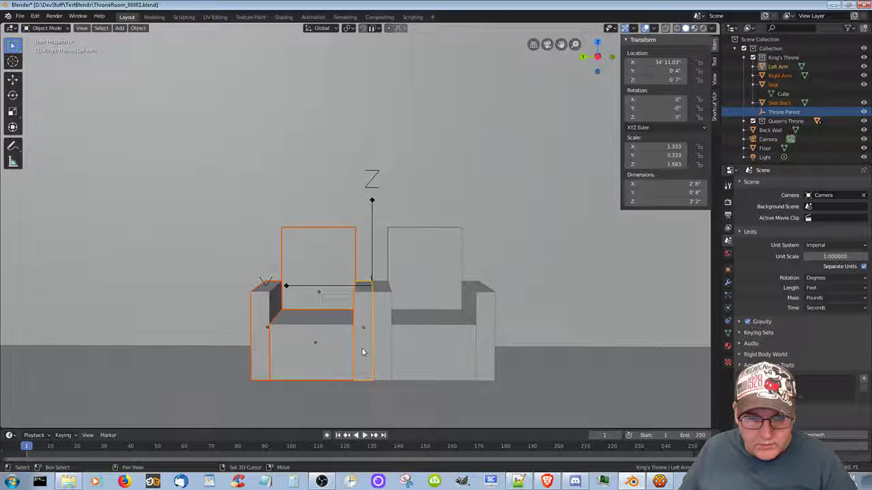
shift+click(427, 359)
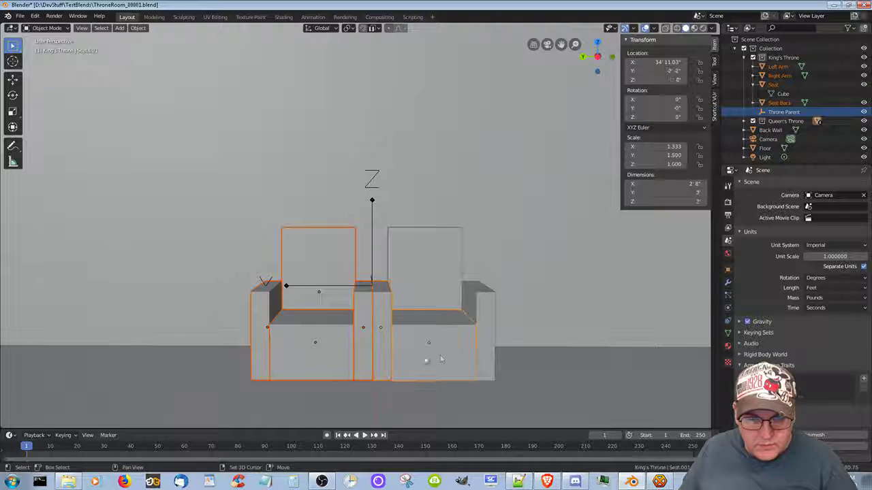
shift+click(485, 327)
shift+click(442, 274)
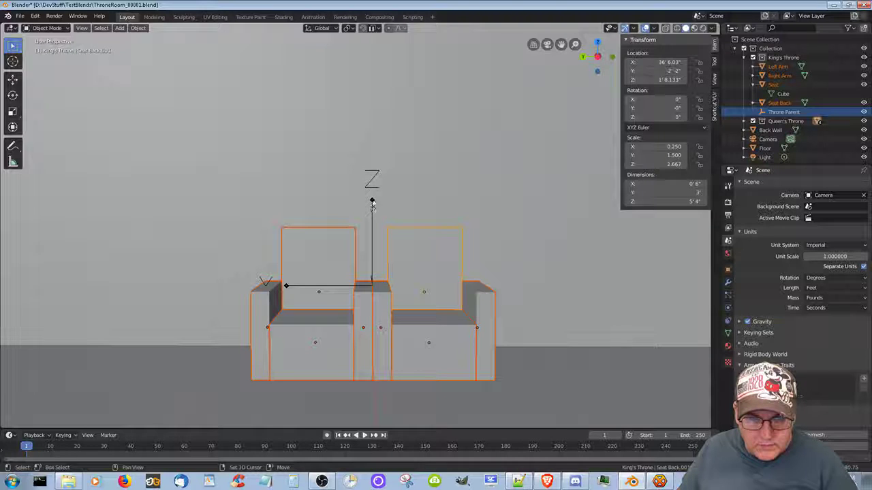
shift+click(372, 202)
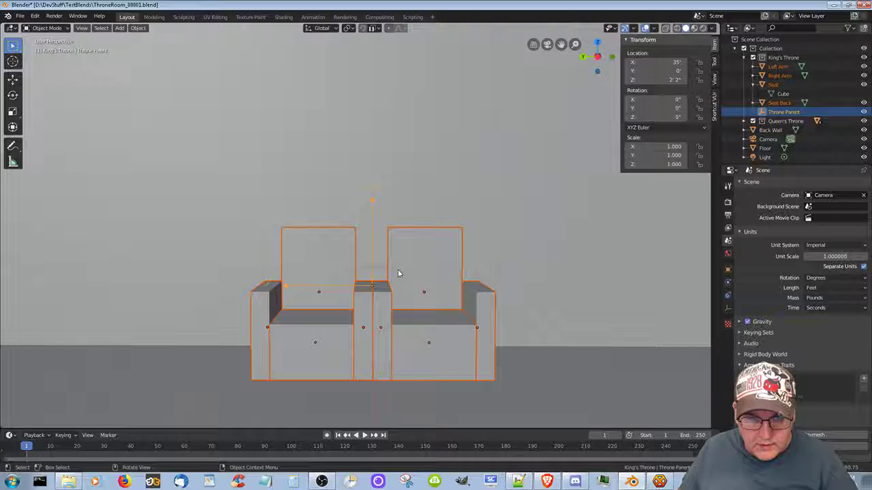
Parent all selected throne pieces to Throne Parent using Object (Keep Transform).
key(ctrl+p)
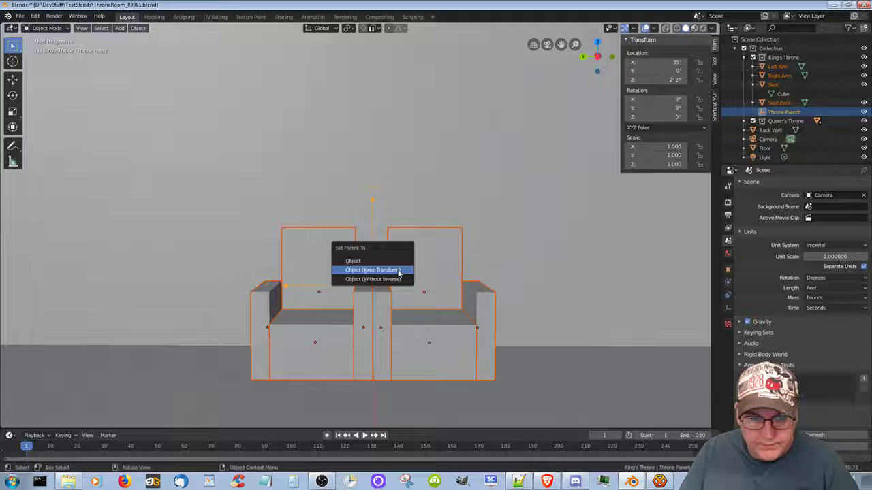
click(399, 272)
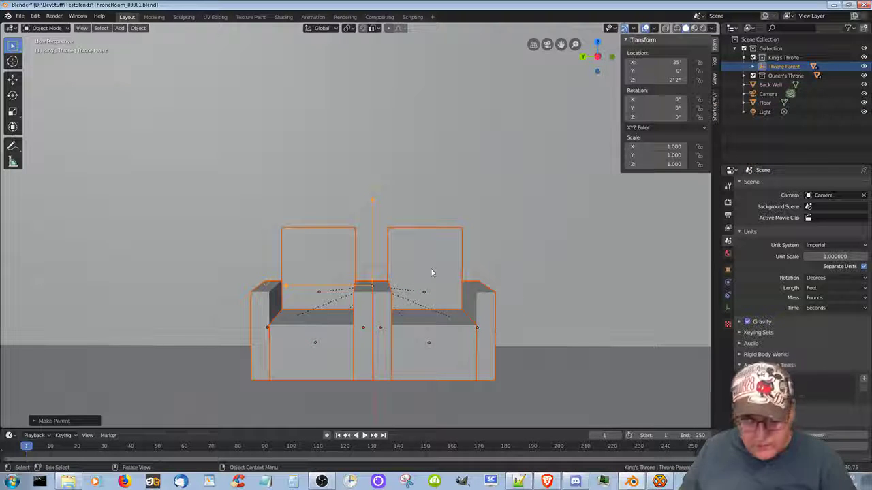
Lift the selected throne pieces along Z and orbit to inspect them from an angle.
key(g)
key(z)
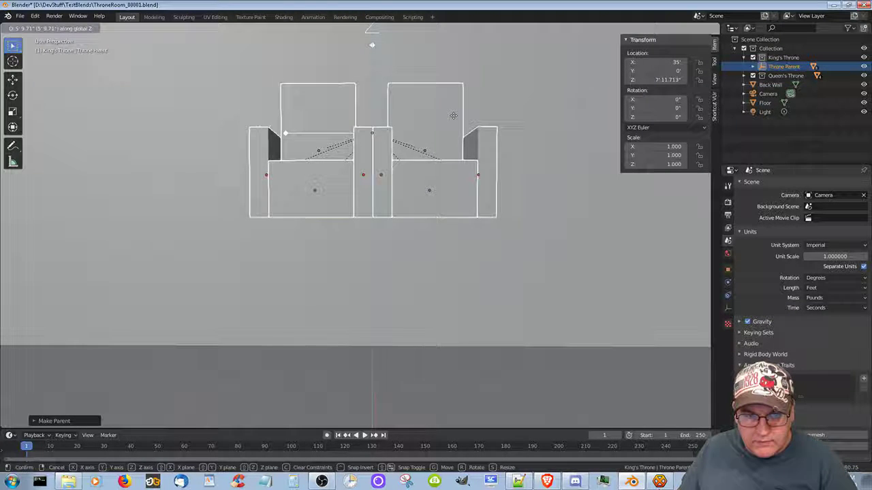
click(455, 123)
middle_drag(599, 296, 520, 303)
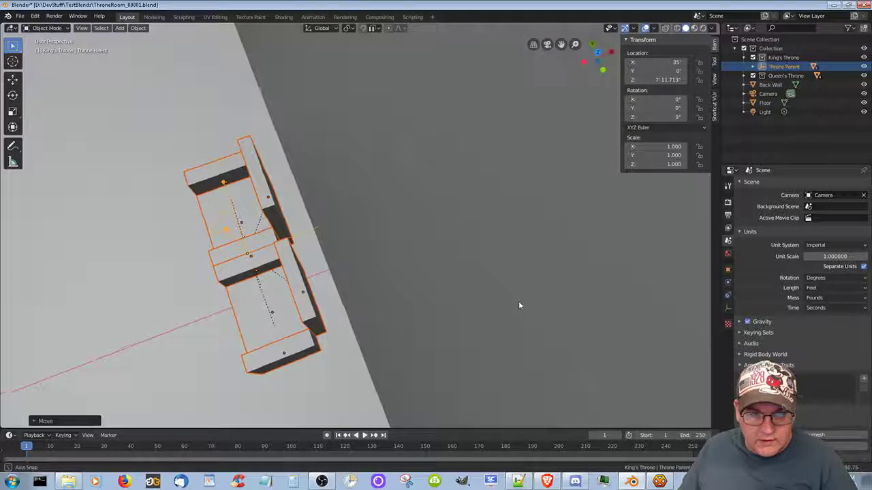
middle_drag(152, 317, 229, 275)
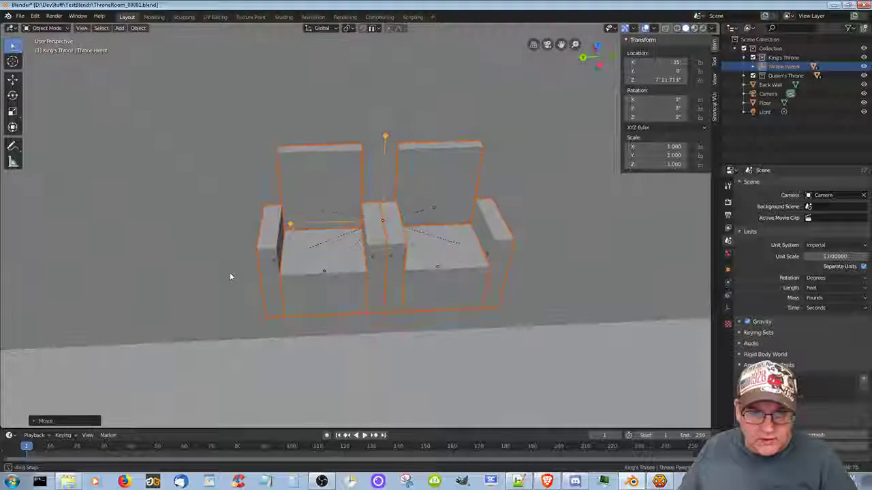
Select only the Throne Parent empty and raise it along Z, capturing the screen.
click(402, 355)
click(385, 137)
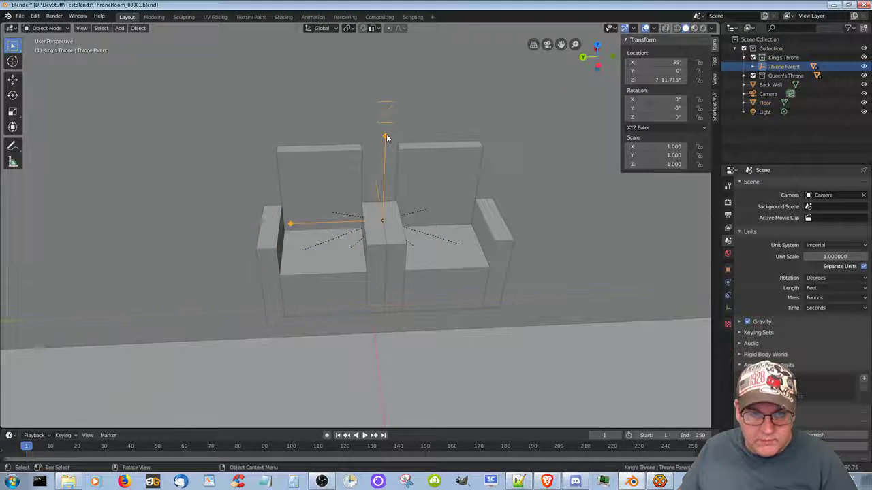
key(g)
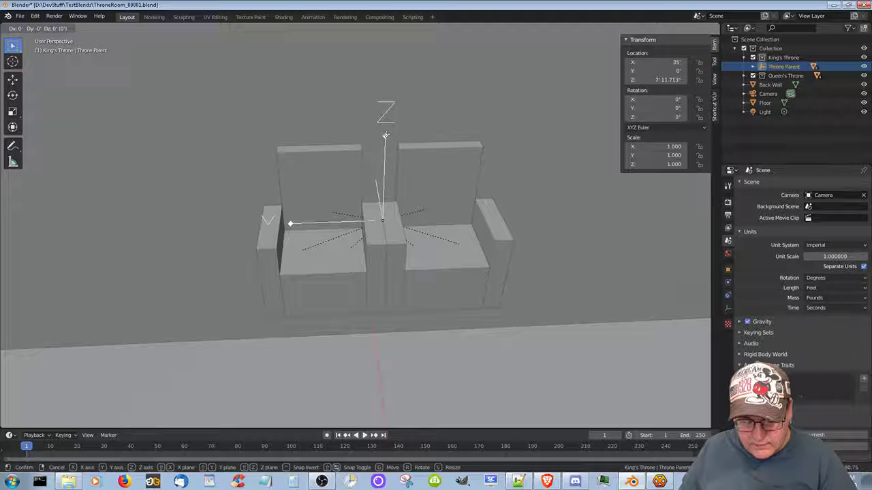
key(z)
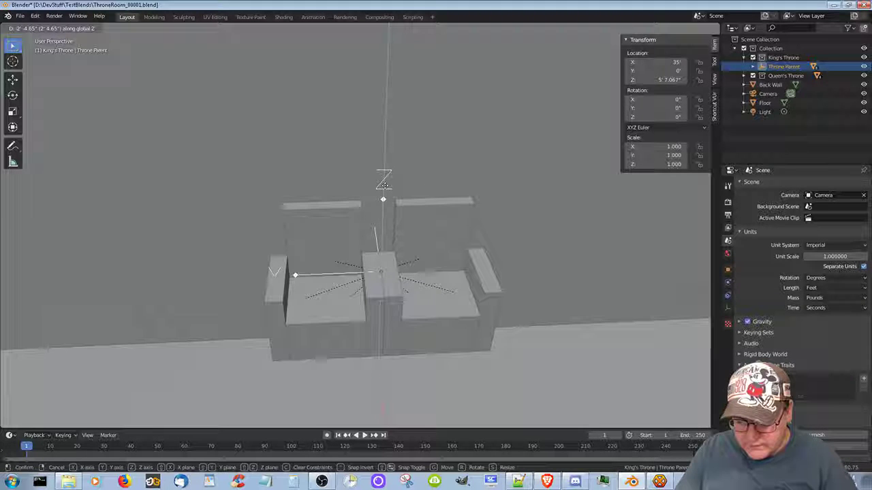
key(Print)
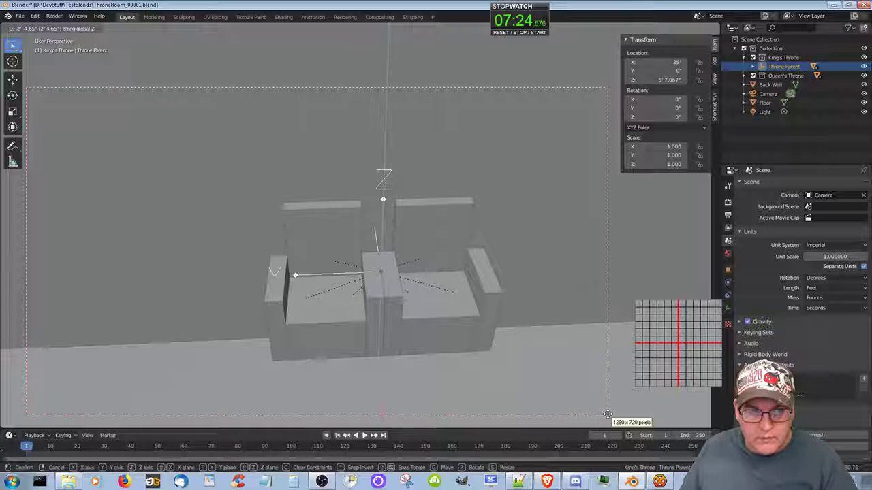
Capture a 1280 x 720 region of the raised throne and save it with Save image but hide.
click(608, 414)
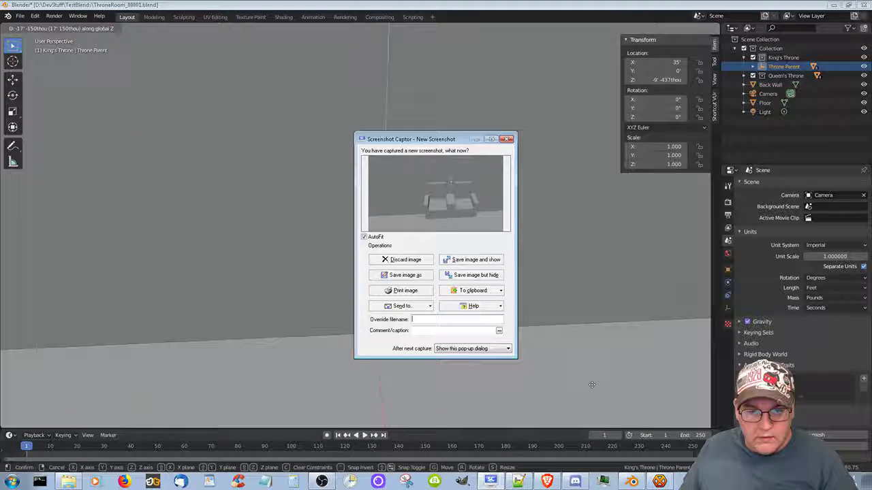
click(473, 275)
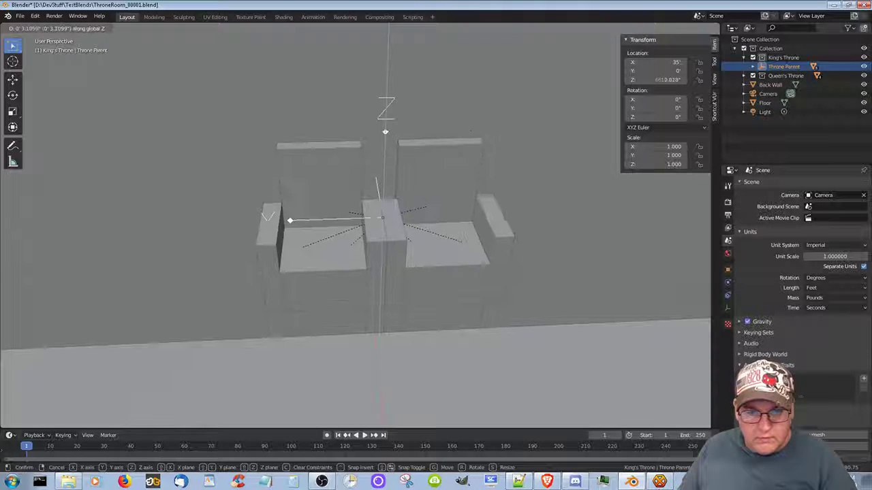
Confirm Throne Parent at Z 8' 10.653" and save ThroneRoom_00001.blend.
click(451, 116)
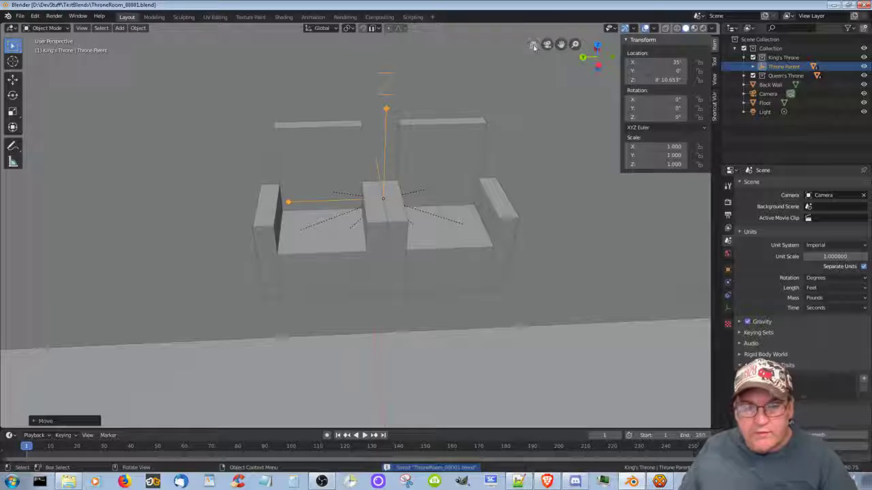
key(ctrl+s)
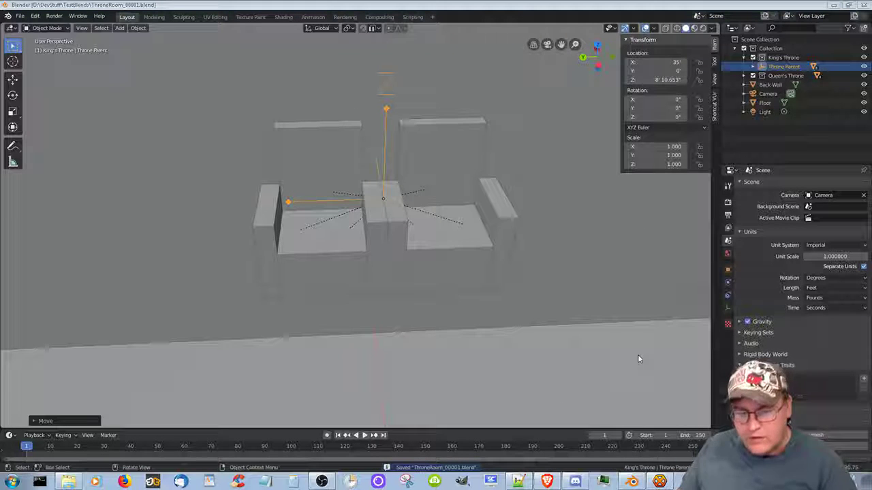